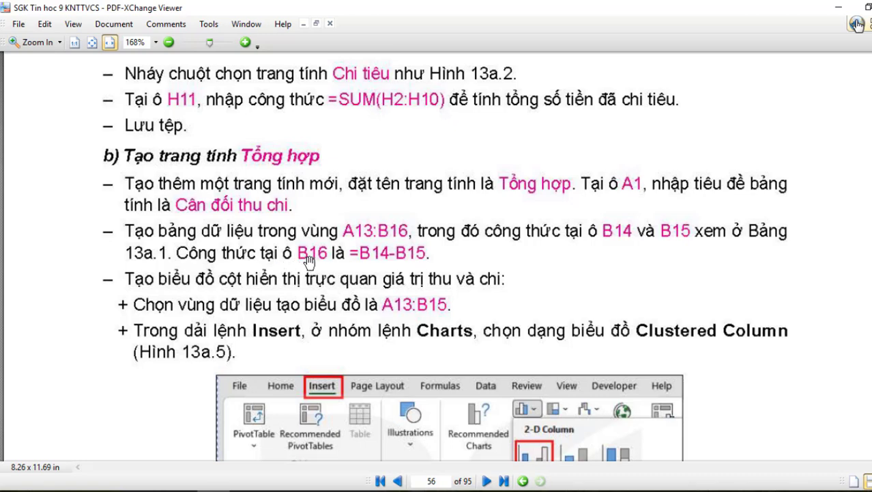
Step: Read the textbook instructions for the Tổng hợp sheet and its column chart, and switch to the Bai13a.xlsx workbook in Excel
scroll(419, 236, down, 6)
scroll(419, 237, up, 4)
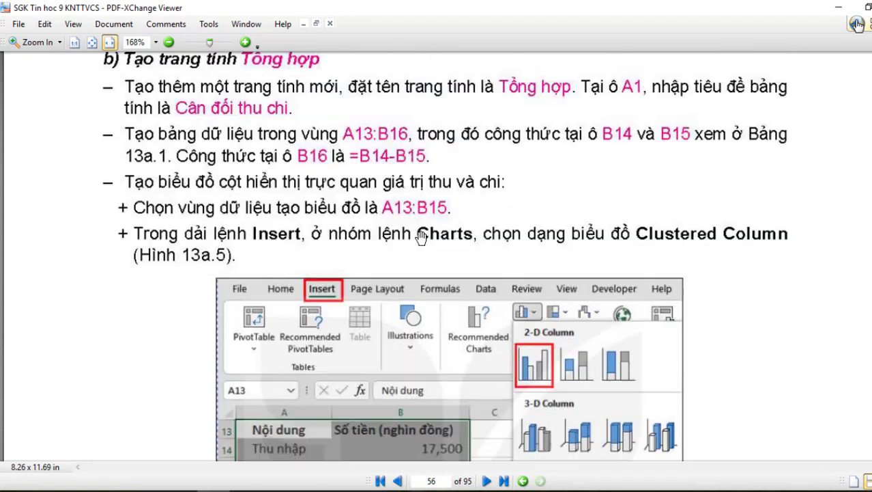
scroll(421, 237, down, 7)
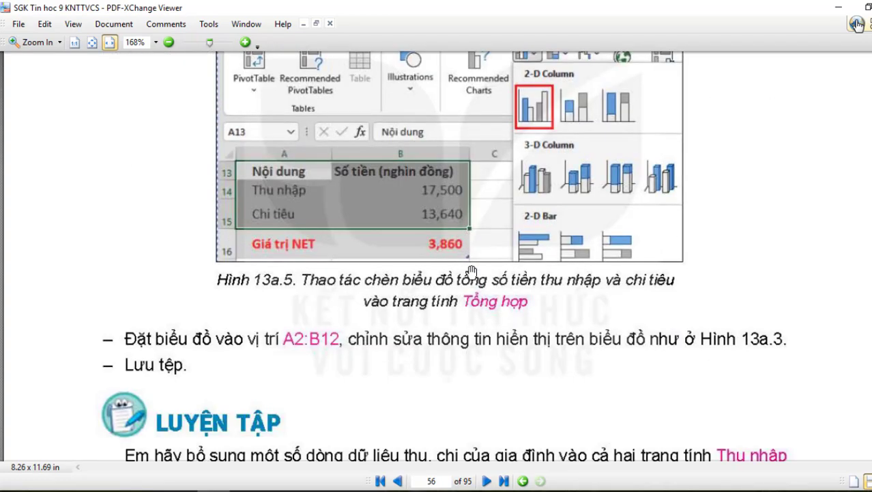
scroll(469, 270, up, 13)
scroll(468, 270, up, 9)
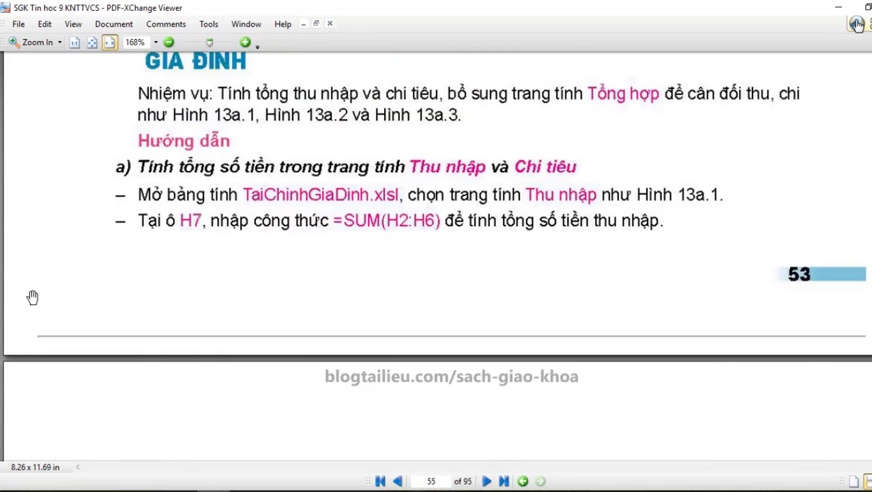
click(858, 24)
click(309, 343)
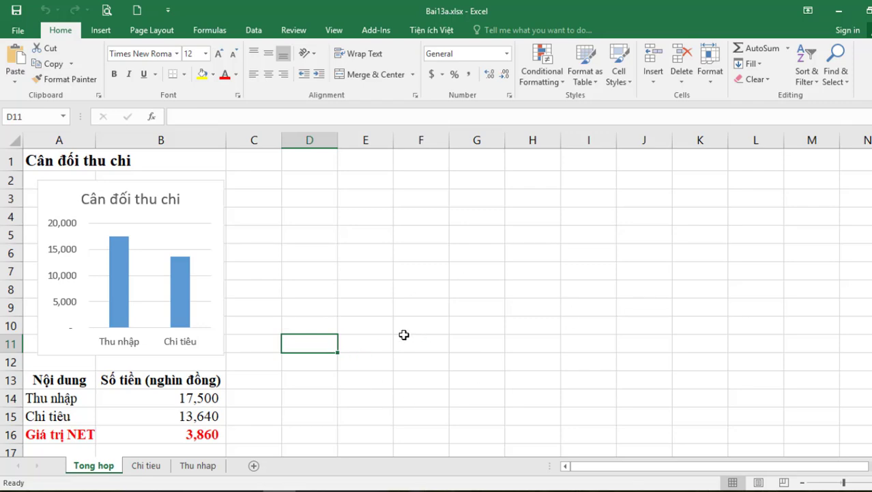
Step: Collapse the ribbon so that only its tab names are shown
ctrl+scroll(402, 334, up, 3)
ctrl+scroll(353, 324, down, 4)
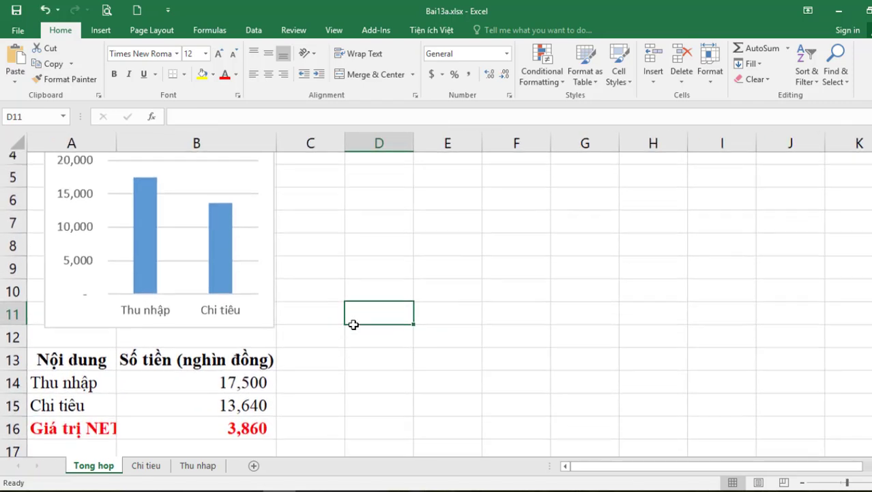
ctrl+scroll(353, 325, down, 1)
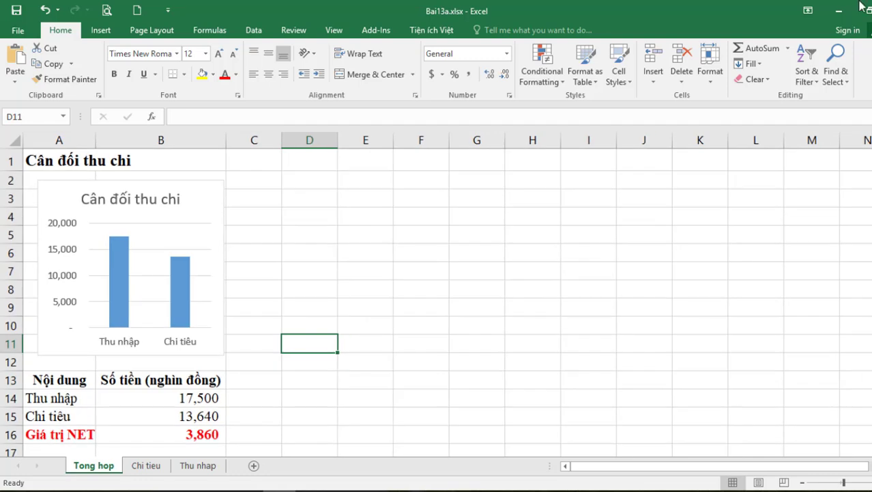
click(807, 10)
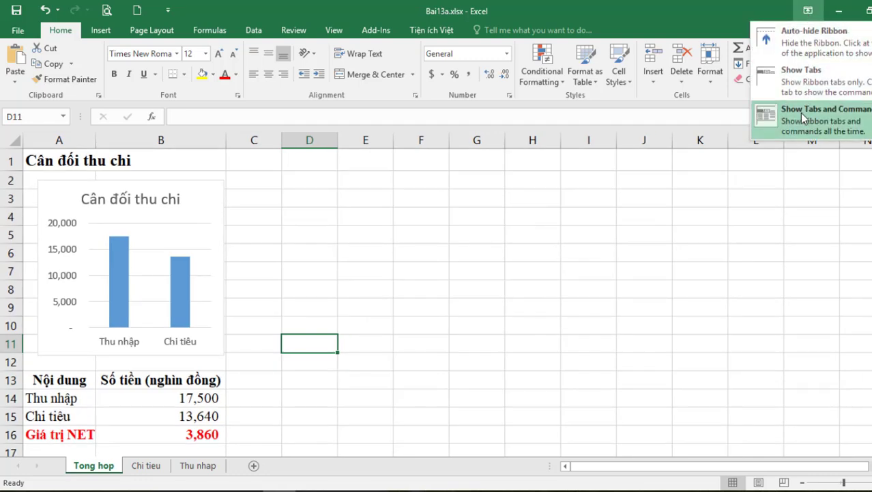
click(800, 112)
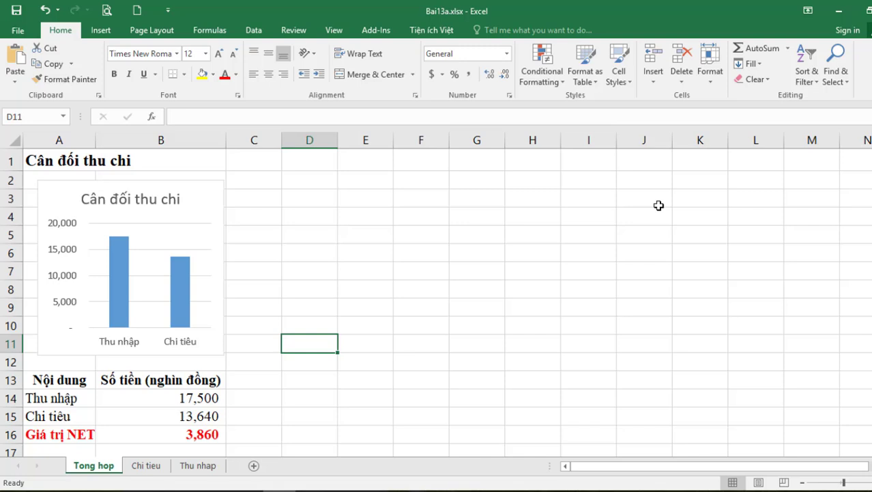
click(808, 11)
click(825, 73)
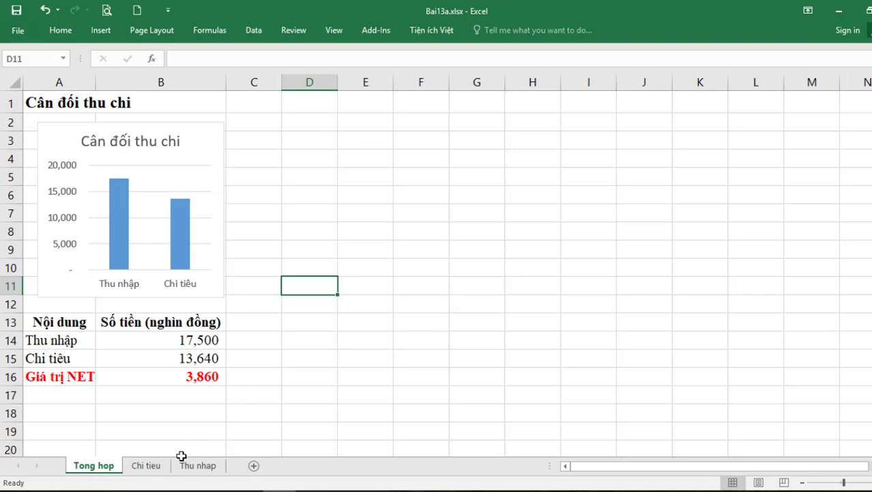
Step: Clear the totals in G12:H12 on the Chi tieu sheet and check the ratio formula in N3
click(141, 468)
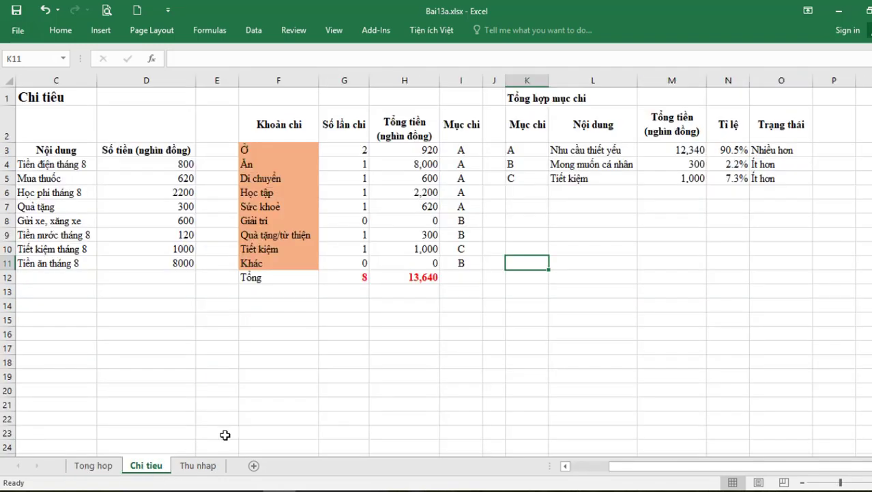
click(400, 330)
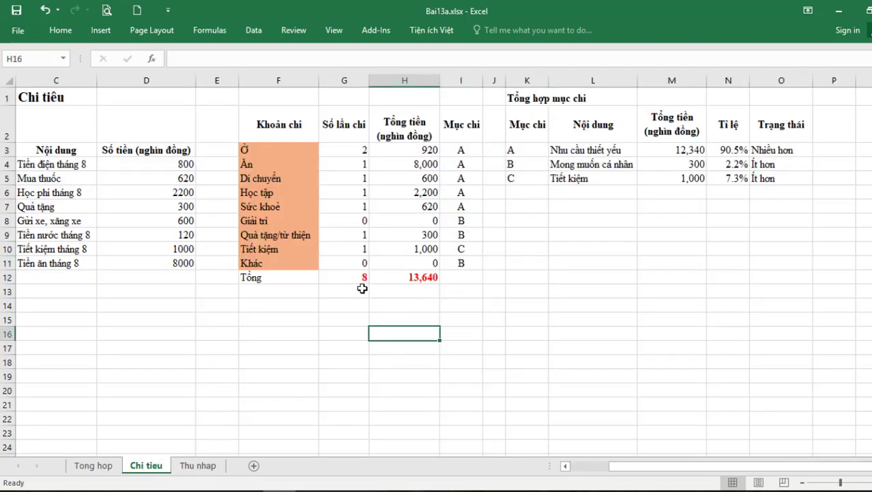
drag(342, 277, 410, 277)
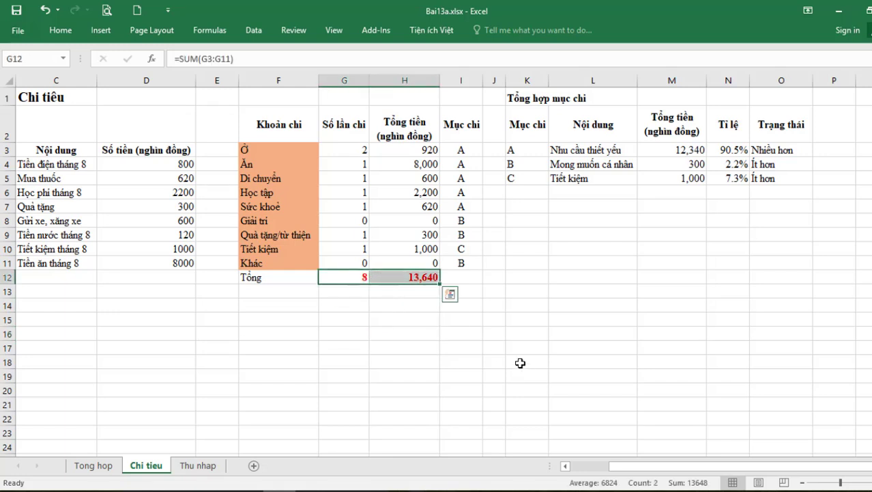
key(Delete)
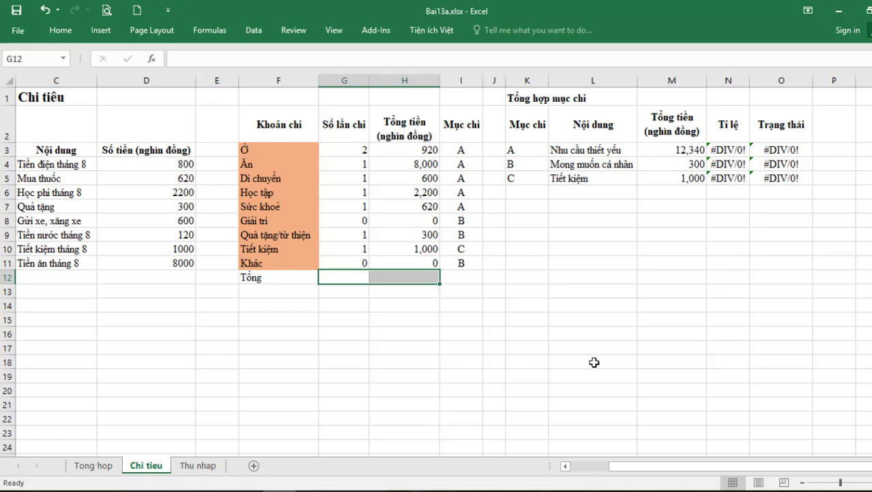
click(731, 148)
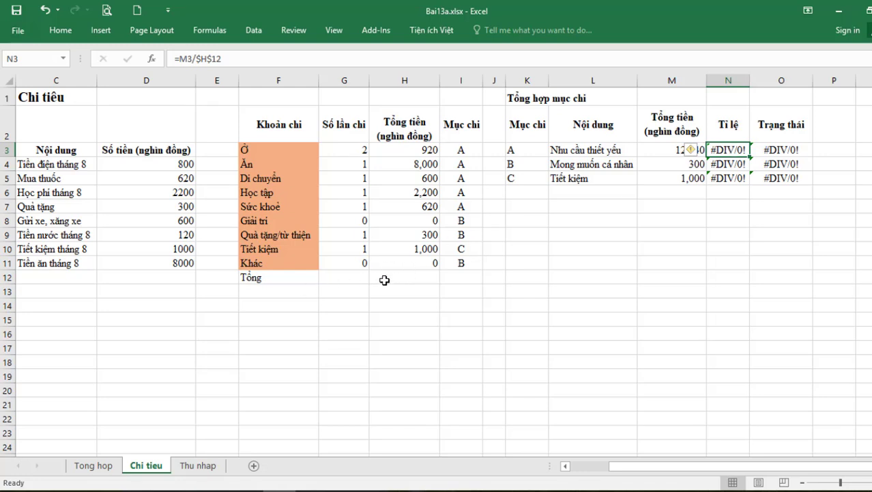
Step: Enter a SUM formula over G3:G11 in cell G12 to total the number of expenses
click(346, 278)
text(=)
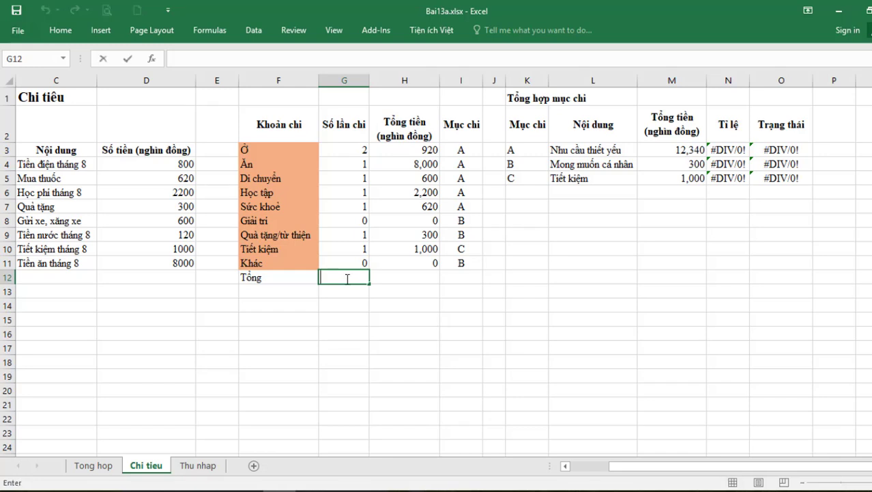
text(=sum()
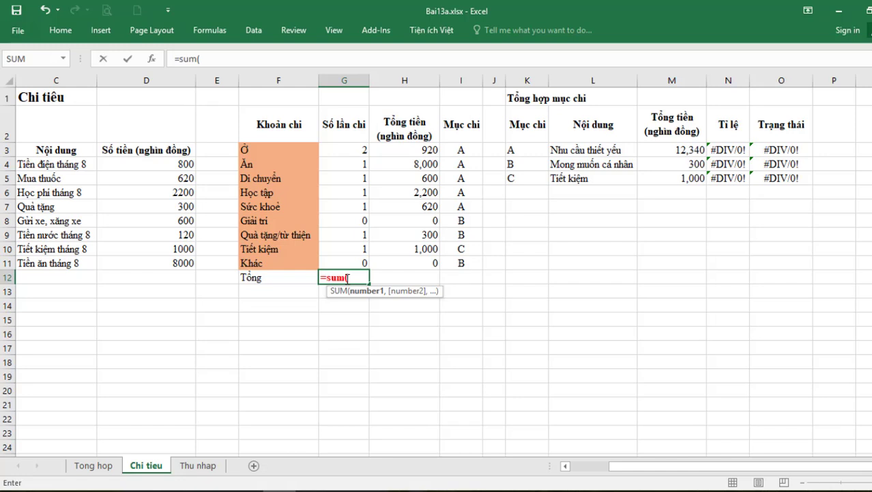
drag(360, 150, 354, 260)
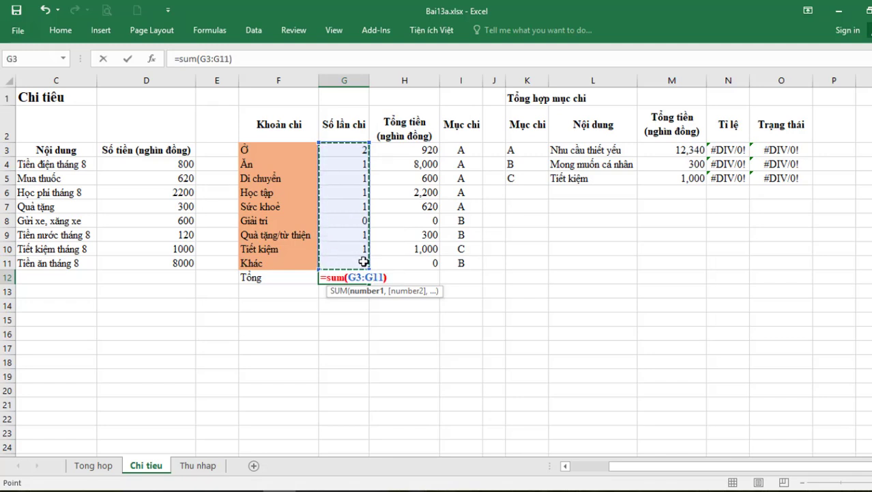
key(Return)
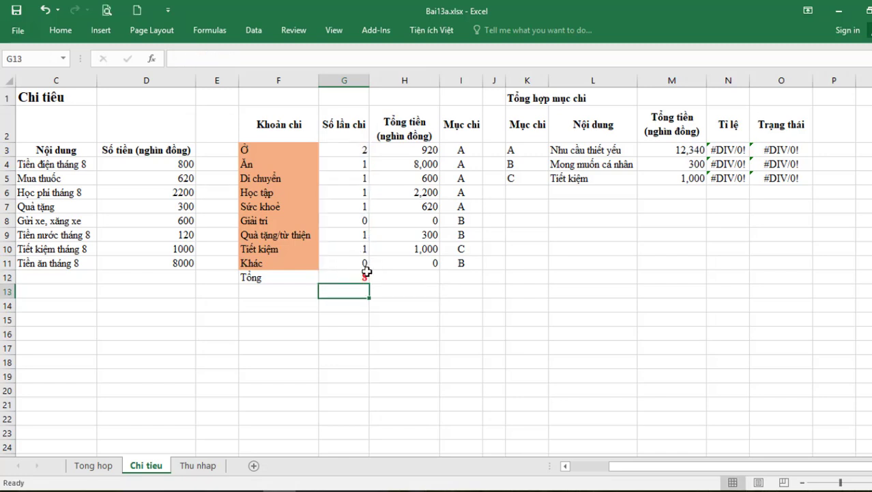
Step: Enter =SUM(H3:H11) in cell H12 to total the amounts spent, and check the formula
click(397, 273)
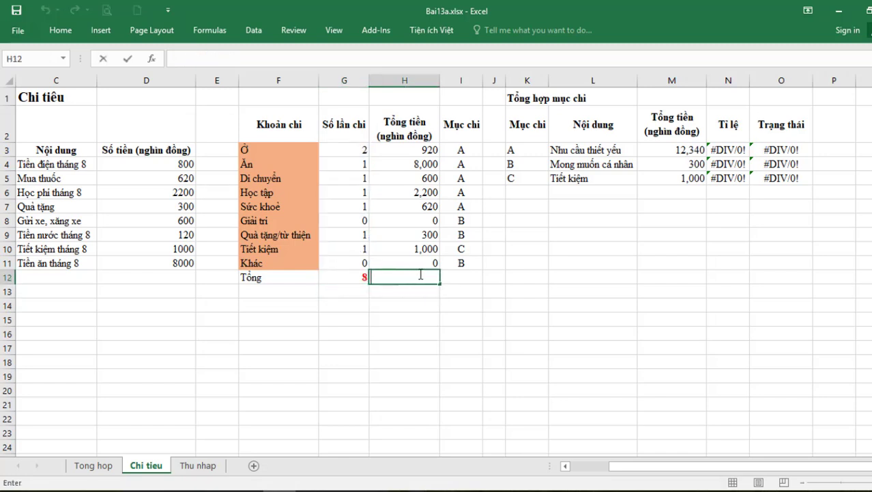
text(=sum()
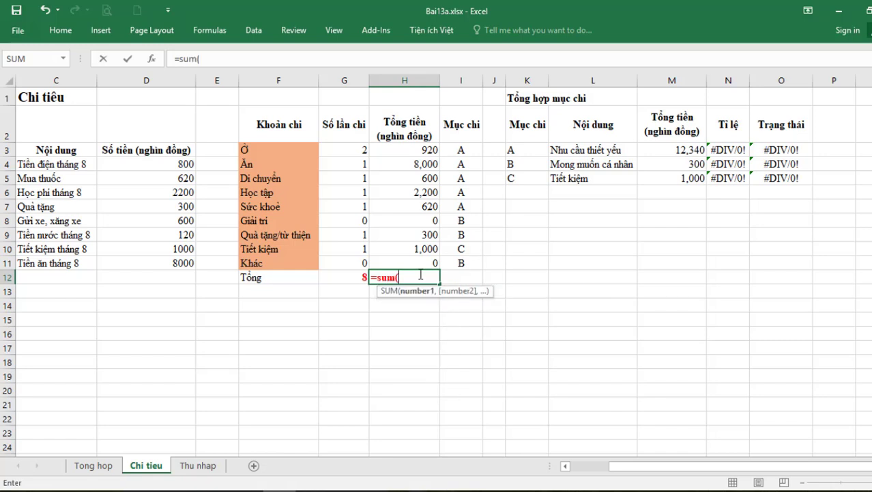
drag(404, 148, 407, 262)
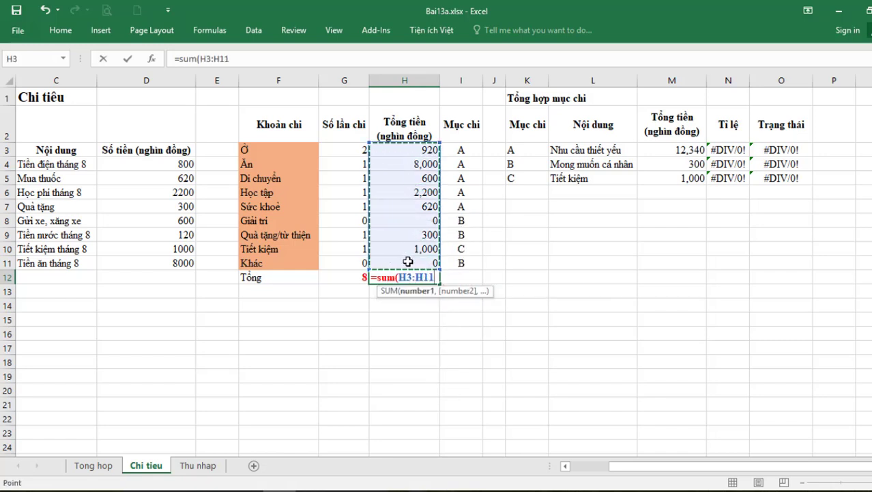
text())
key(Return)
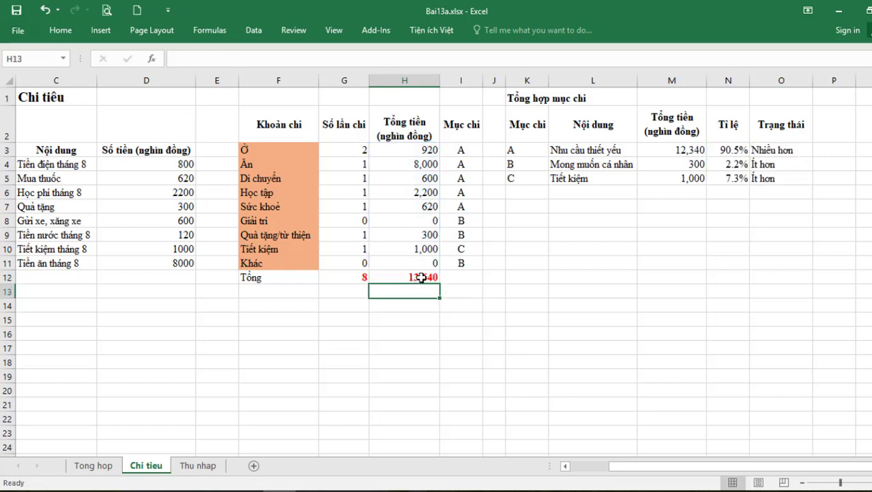
click(425, 281)
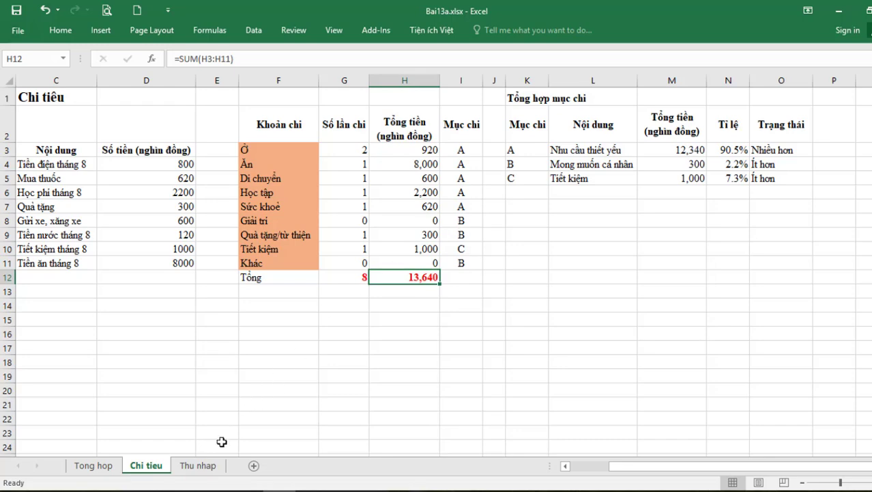
Step: Inspect the total income formula in cell H7 of the Thu nhap sheet without changing it
click(200, 467)
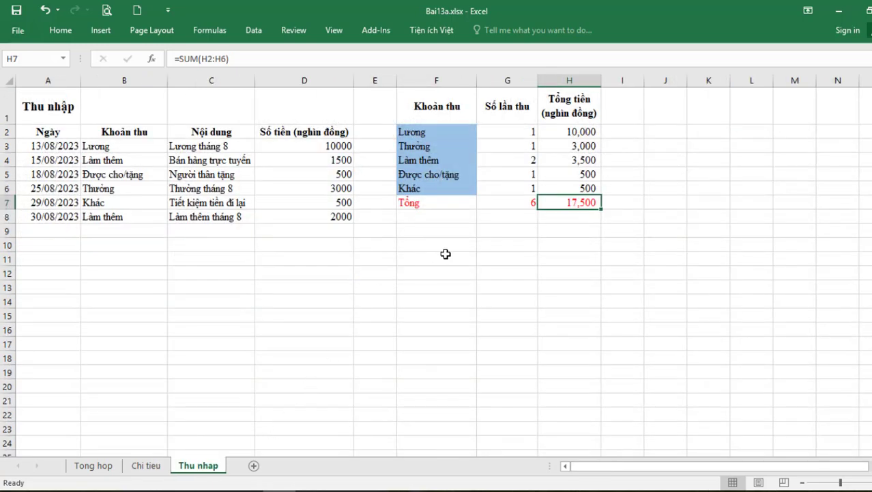
double_click(585, 205)
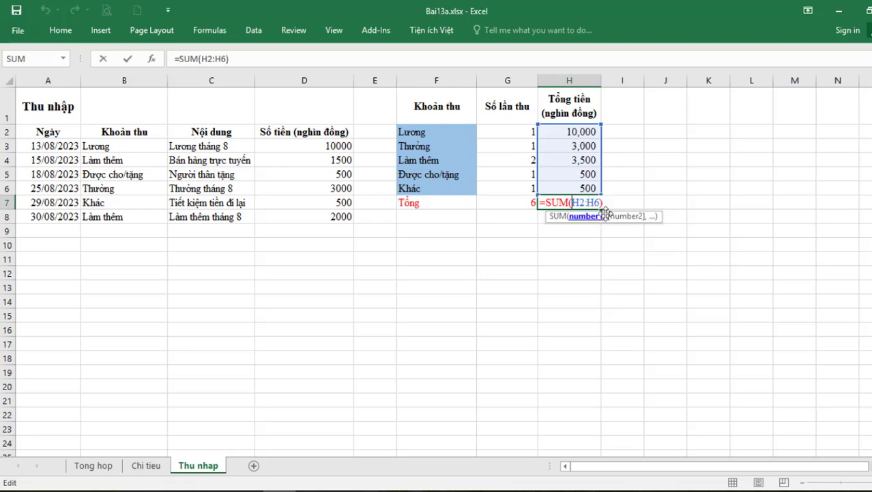
key(End)
key(Return)
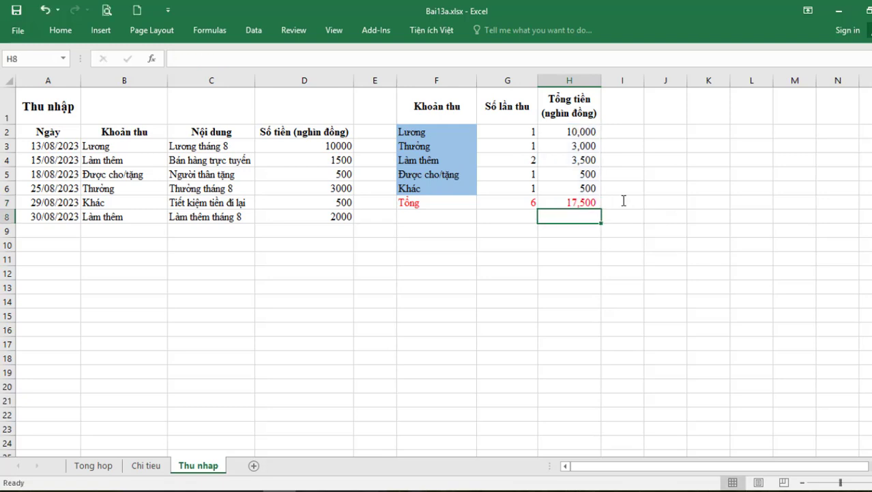
click(584, 203)
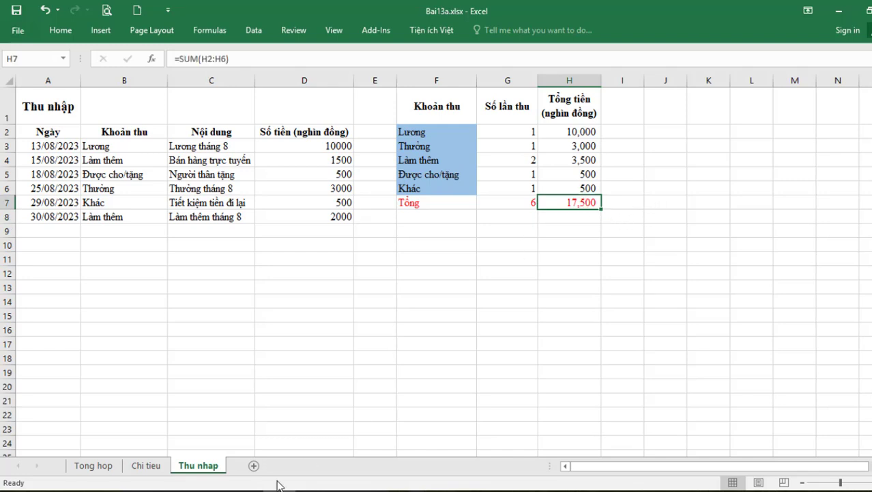
Step: Add a new worksheet after Chi tieu and move it between the Tong hop and Chi tieu sheets
click(142, 466)
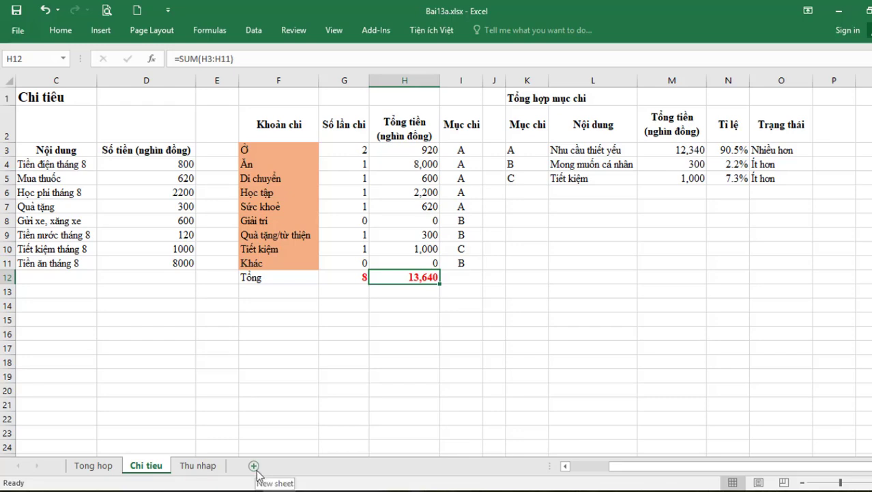
click(254, 466)
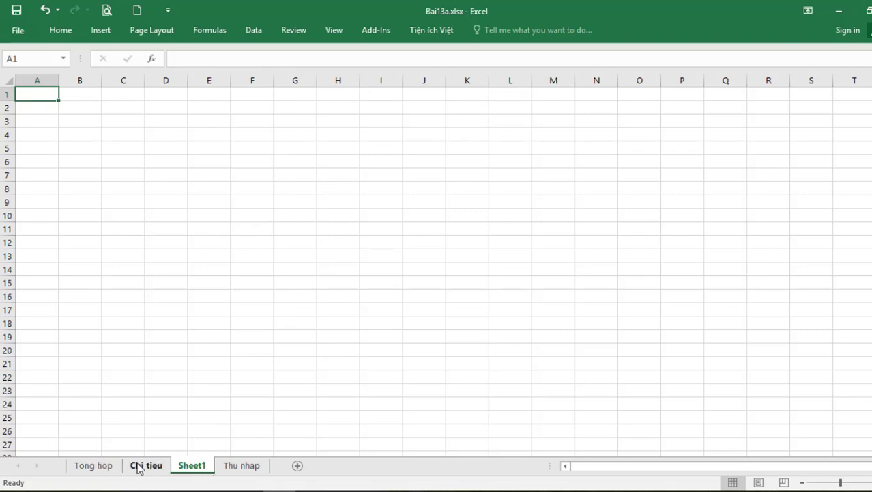
drag(191, 468, 144, 474)
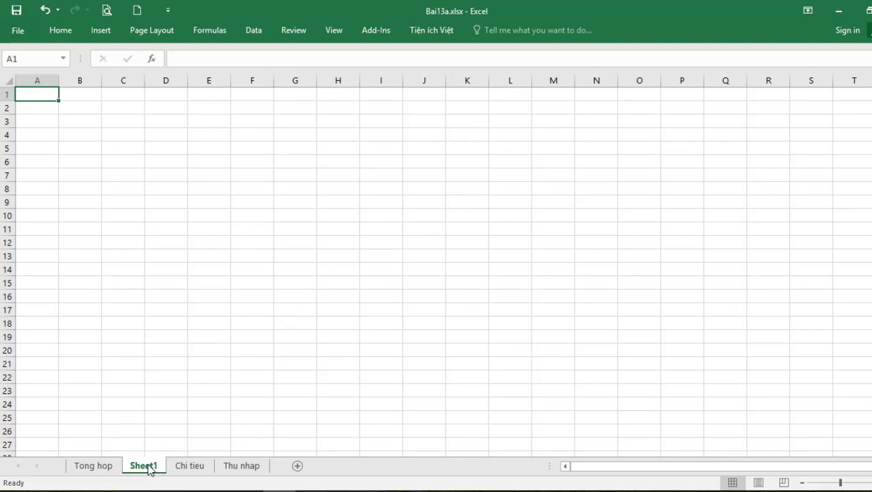
mouse_move(149, 469)
mouse_down()
mouse_move(195, 464)
mouse_move(150, 470)
mouse_up()
Step: Restore the full ribbon display and set the font of all cells in the new sheet to Times New Roman
click(809, 12)
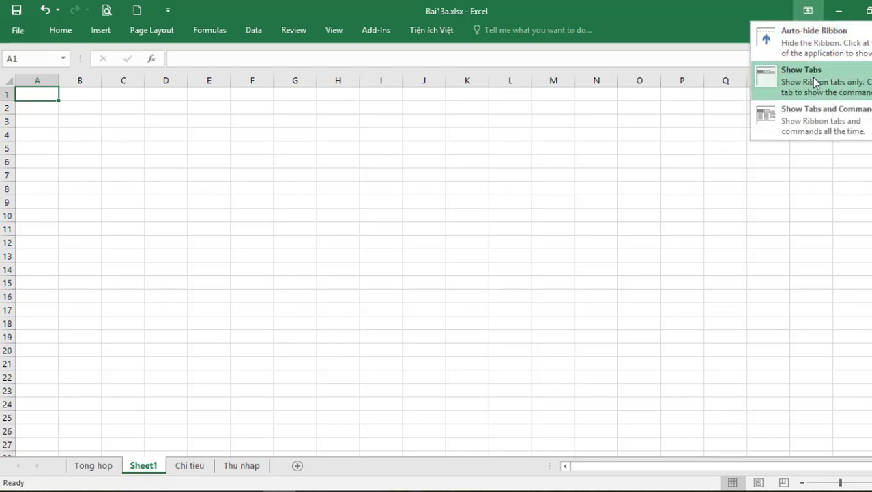
click(822, 127)
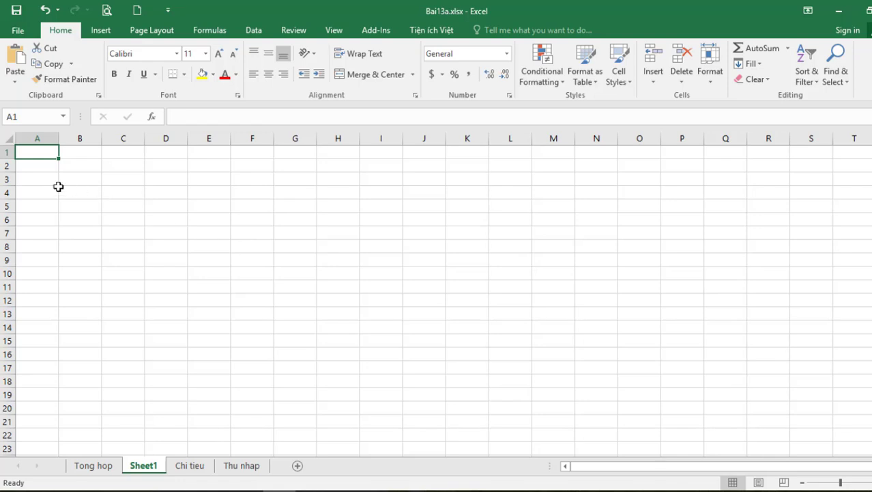
click(7, 138)
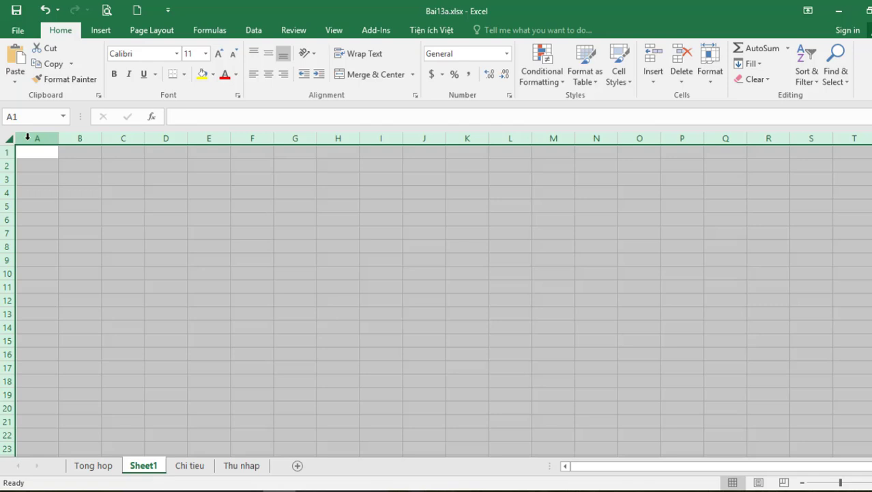
click(176, 55)
text(Times New Roma)
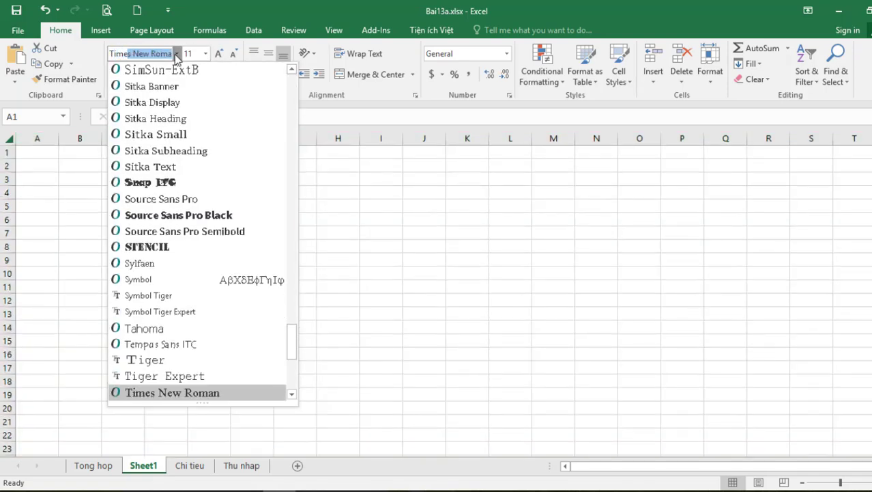
key(Return)
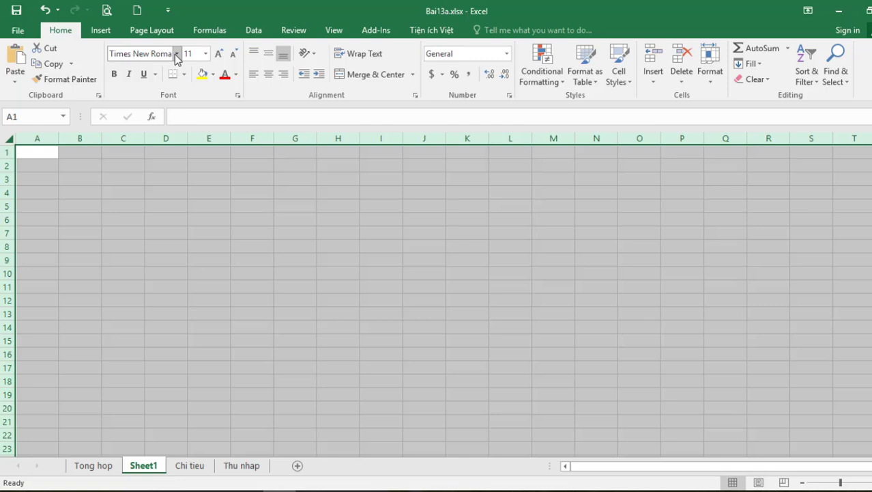
Step: Increase the font size of all cells in the new Sheet1 to 14
click(218, 54)
click(218, 56)
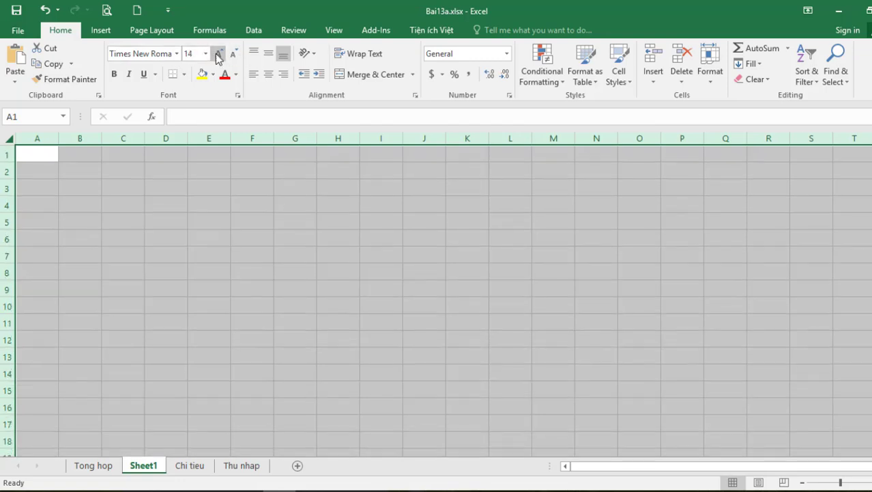
click(72, 199)
click(47, 154)
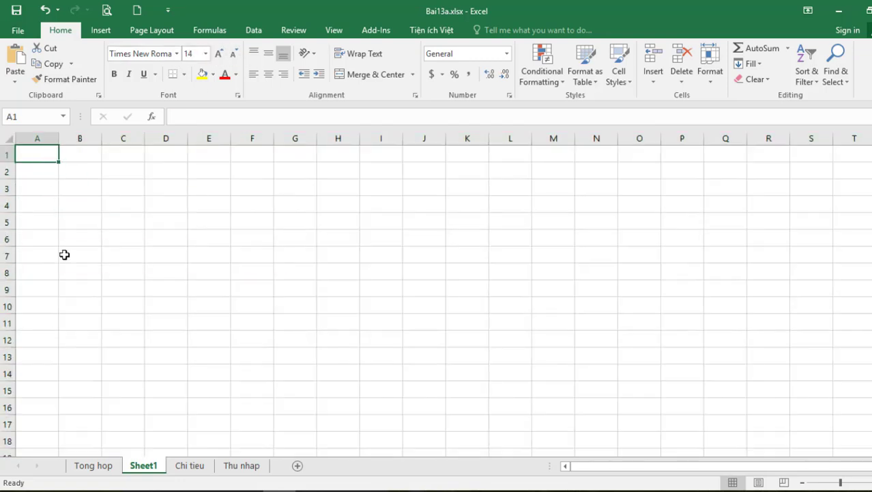
Step: Switch to the PDF textbook and reread the practice task on completing the family finance workbook
click(231, 490)
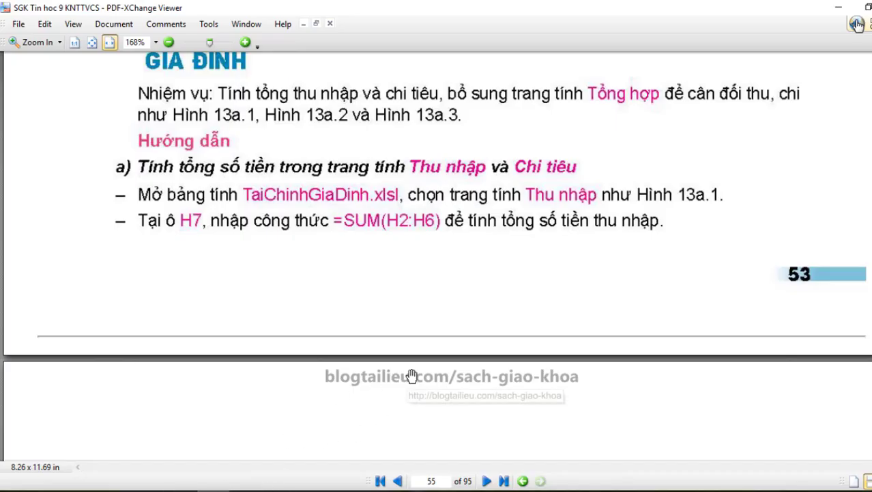
scroll(410, 383, up, 2)
scroll(369, 355, up, 1)
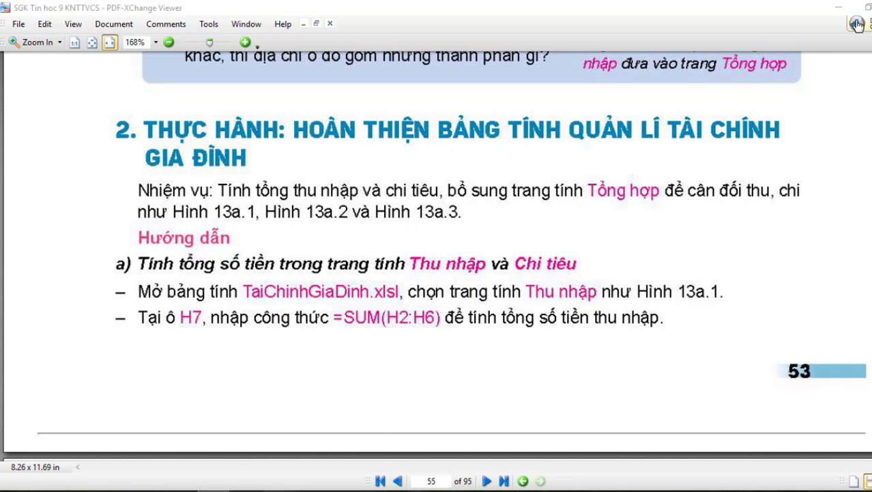
key(alt+Tab)
Step: Return to Excel and examine the Tong hop sheet's column chart and the balance table in rows 13 to 16, including the formulas in B14:B16
click(94, 466)
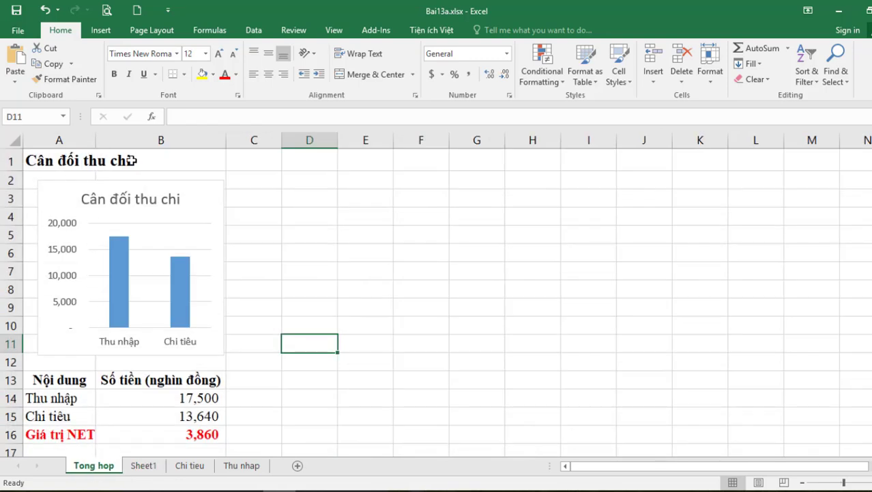
click(153, 258)
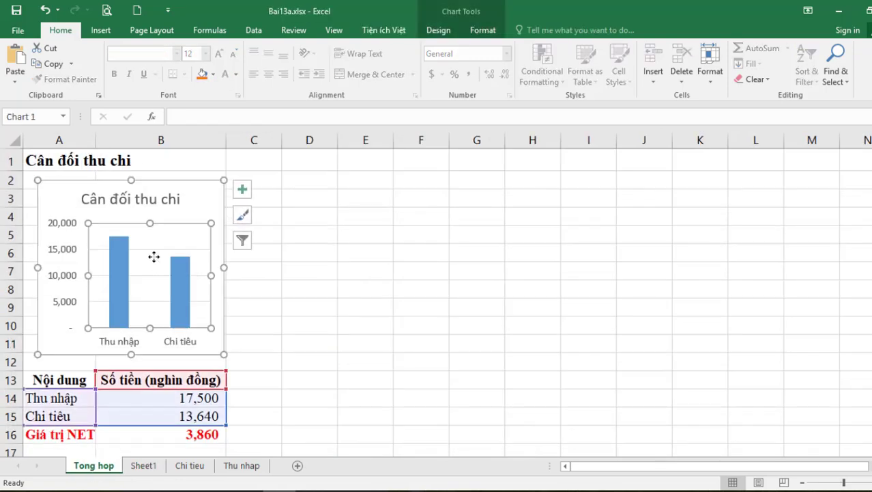
click(194, 192)
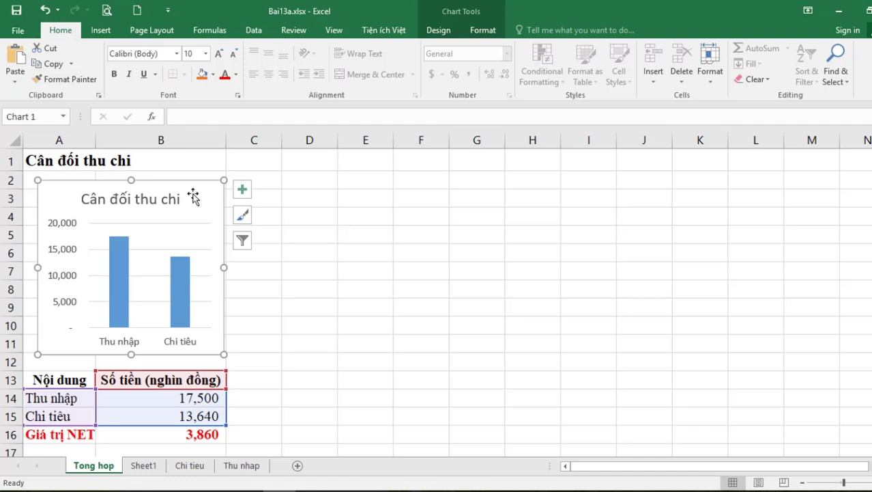
click(369, 338)
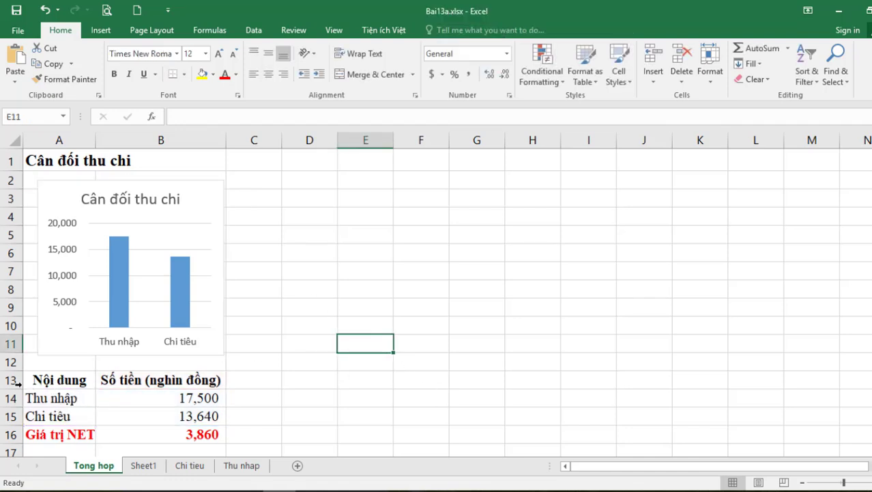
drag(9, 379, 31, 433)
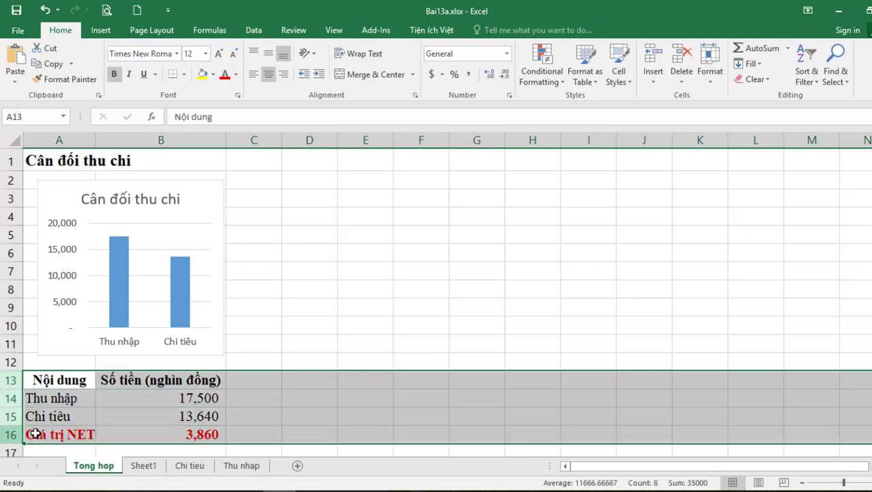
click(172, 413)
click(206, 395)
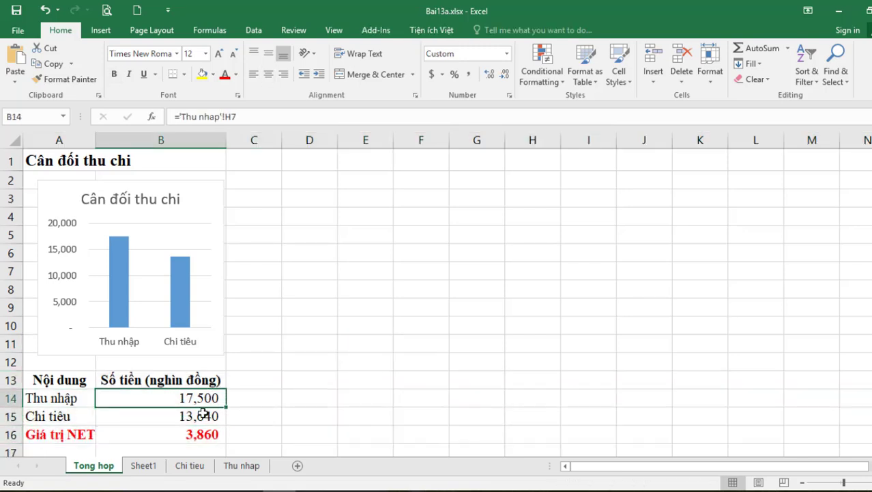
click(204, 416)
click(202, 432)
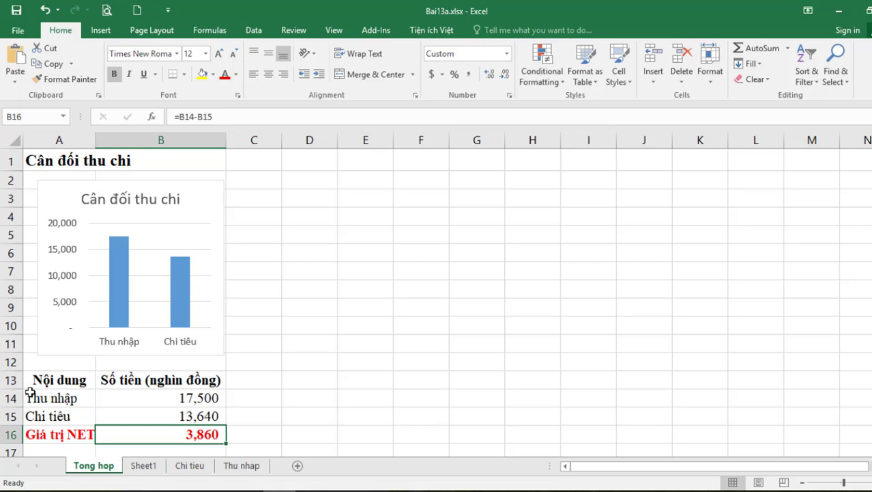
click(12, 380)
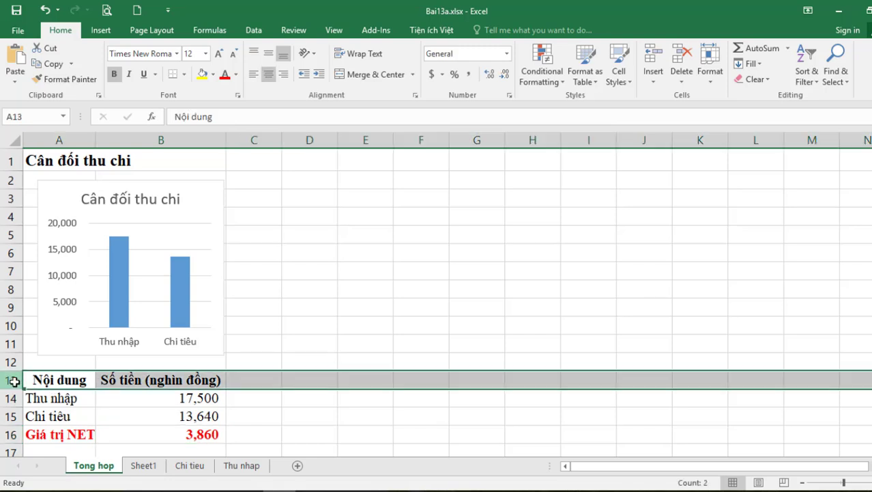
click(168, 396)
Step: Delete the empty worksheet Sheet1 from the workbook
click(148, 467)
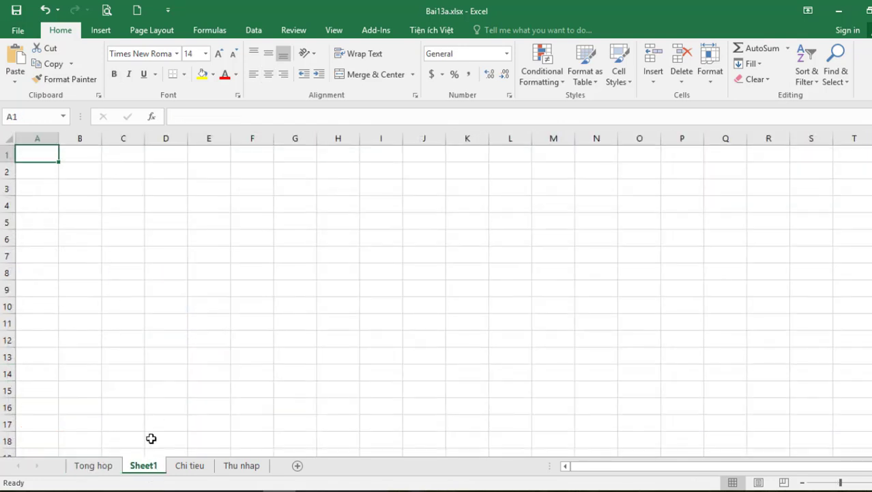
right_click(149, 470)
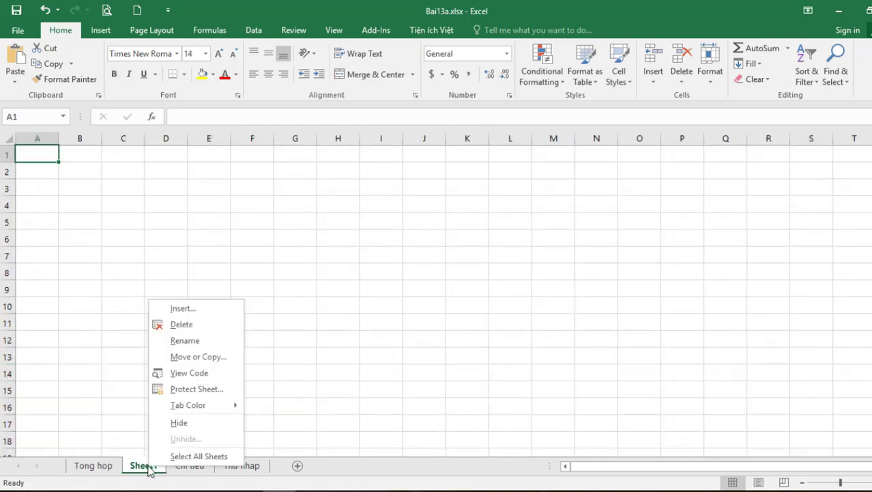
click(179, 327)
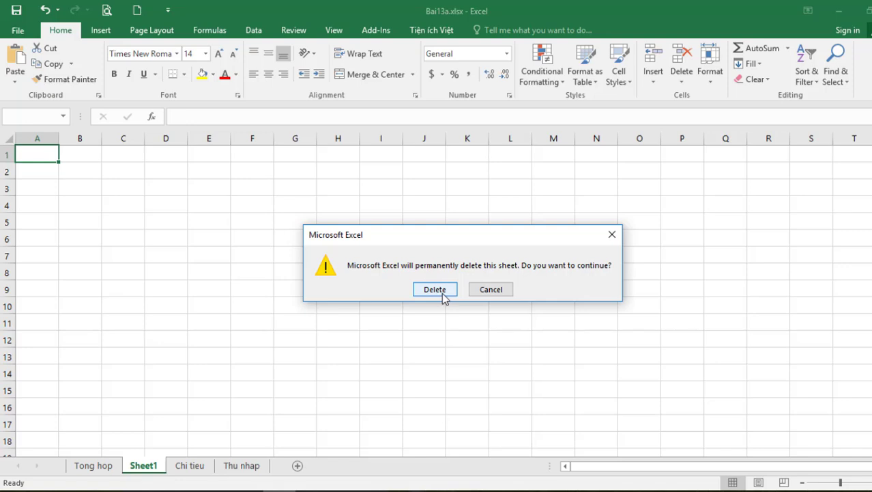
click(435, 289)
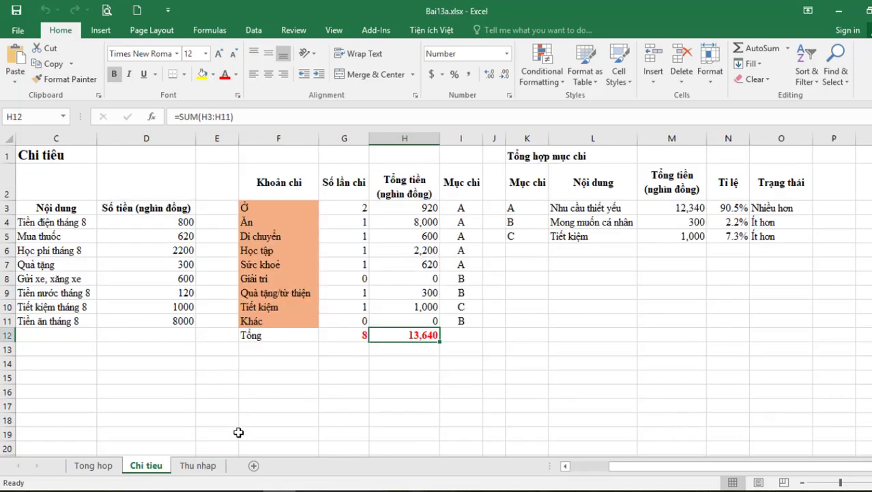
Step: Clear the amounts in cells B14:B16 of the Tong hop sheet
click(89, 466)
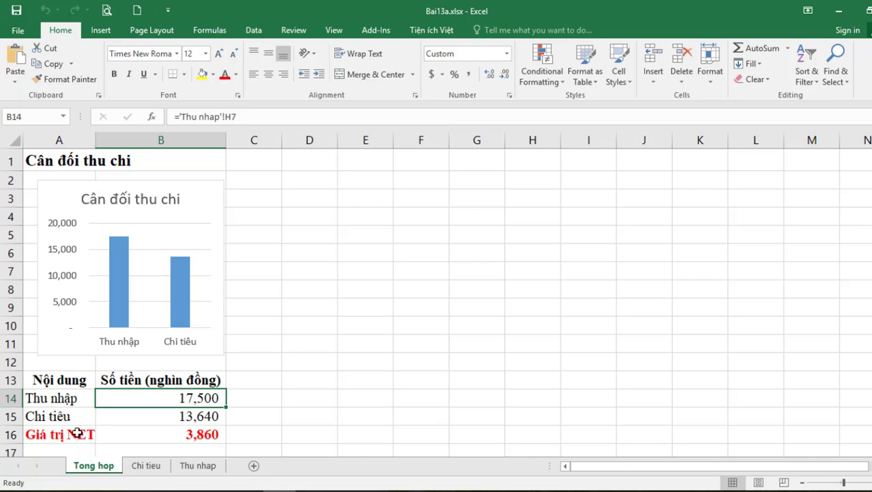
click(190, 429)
drag(200, 398, 198, 428)
key(Delete)
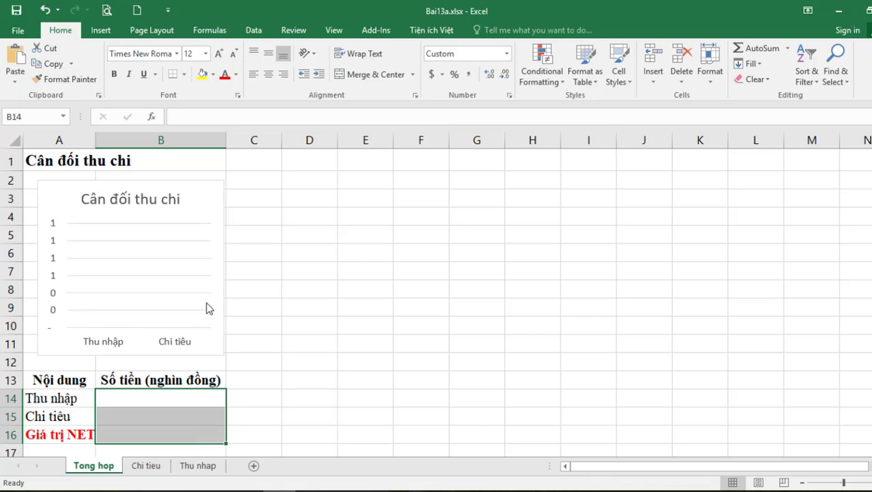
Step: Delete the Cân đối thu chi chart from the Tong hop sheet
click(208, 263)
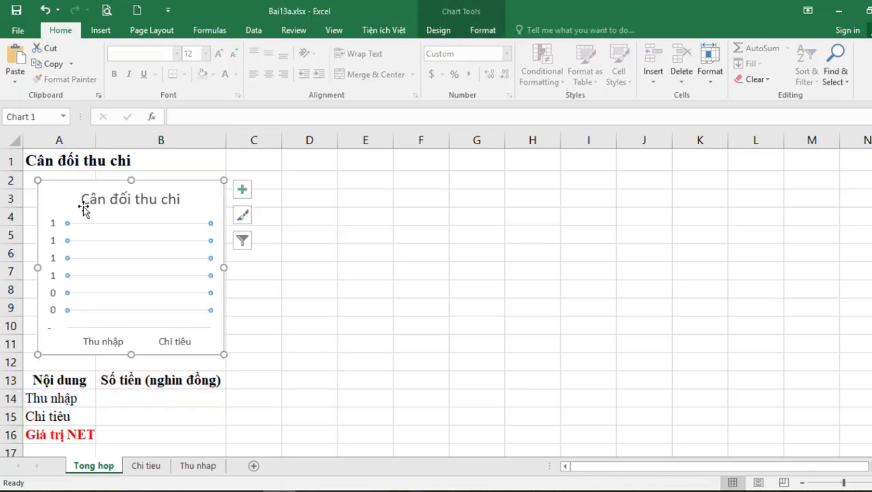
click(49, 198)
key(Delete)
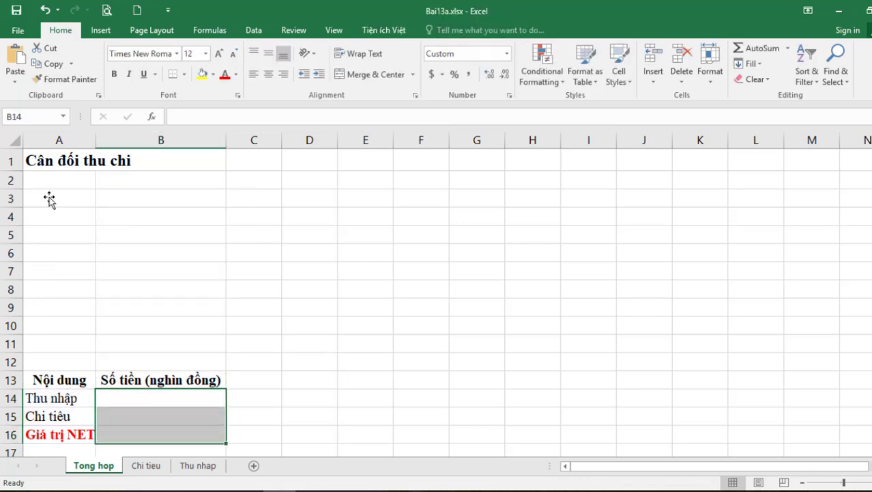
click(376, 329)
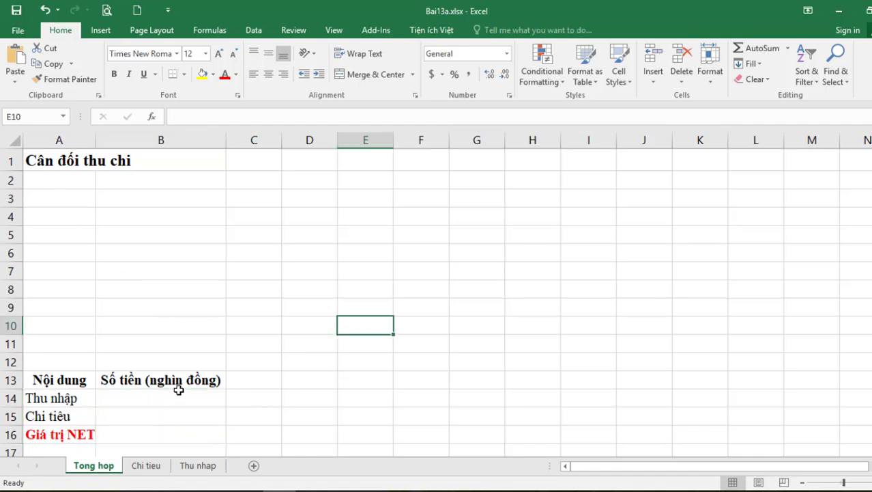
Step: Enter ='Thu nhap'!H7 in cell B14 of the Tong hop sheet to bring in total income, and check it against the source cell
click(176, 407)
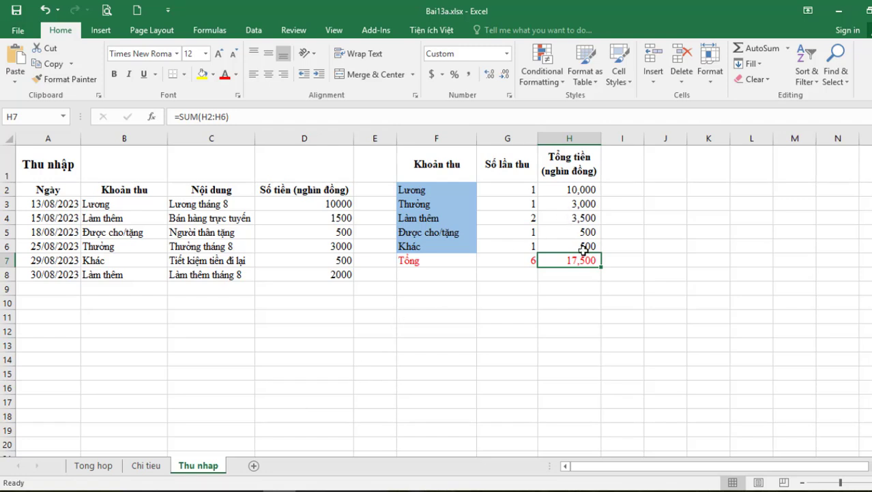
click(96, 466)
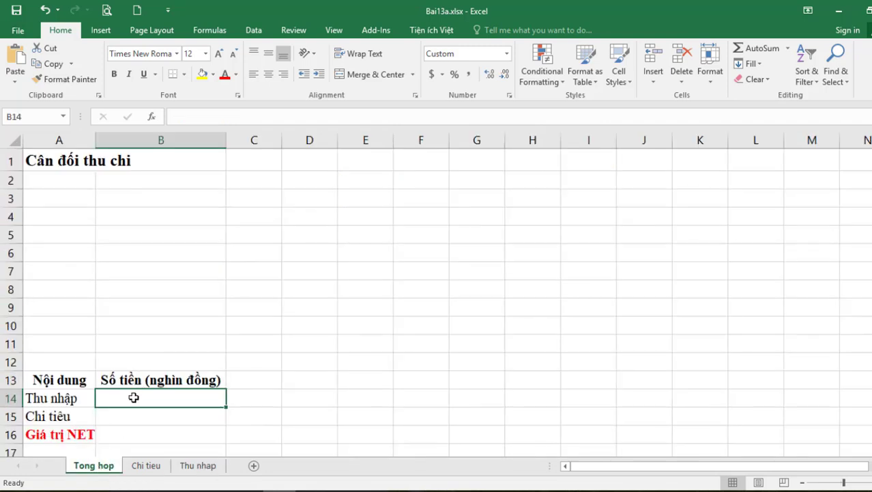
text(=)
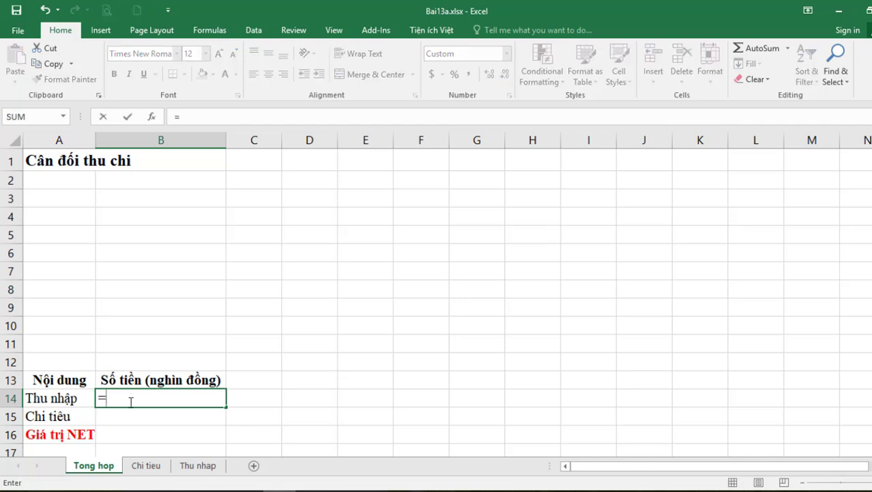
click(200, 466)
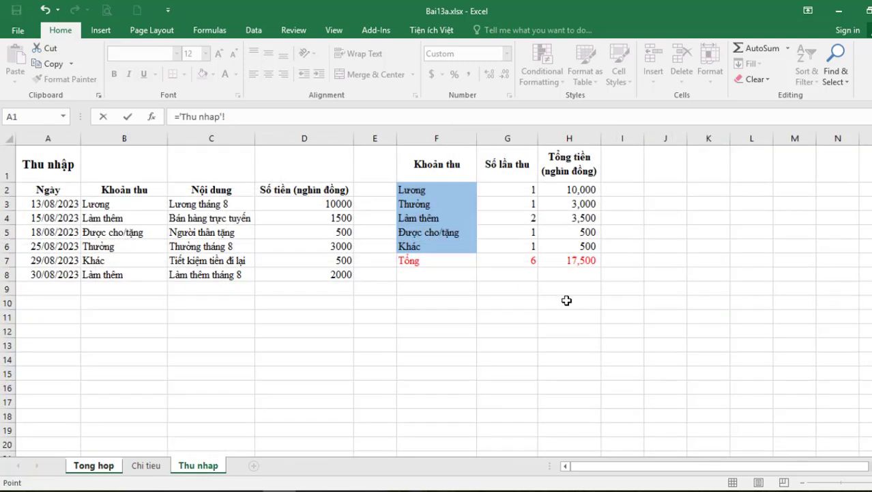
click(580, 256)
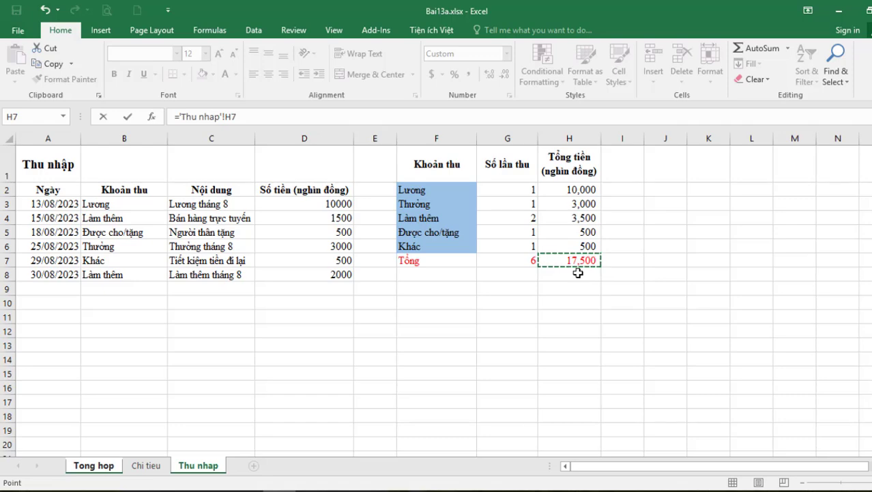
key(Return)
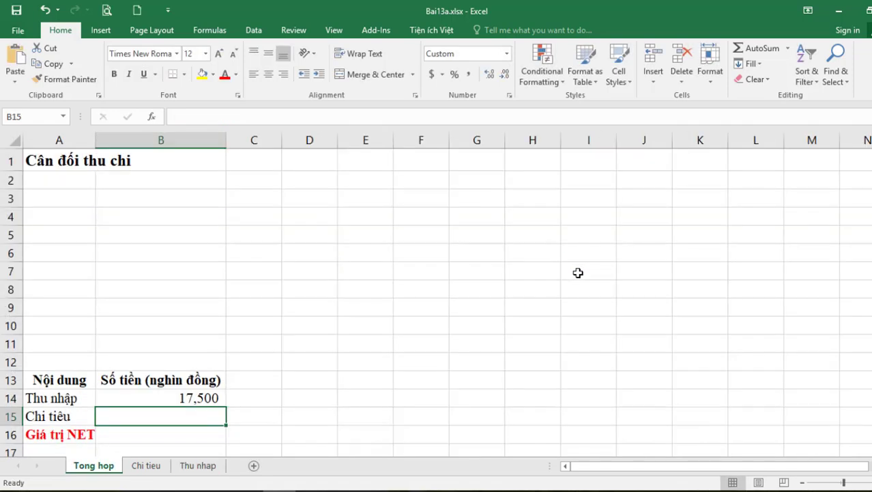
click(205, 398)
click(198, 467)
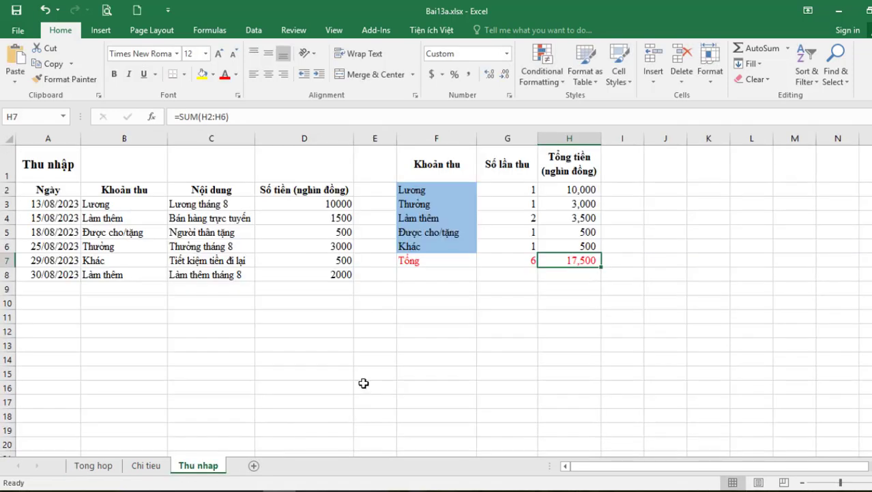
click(101, 469)
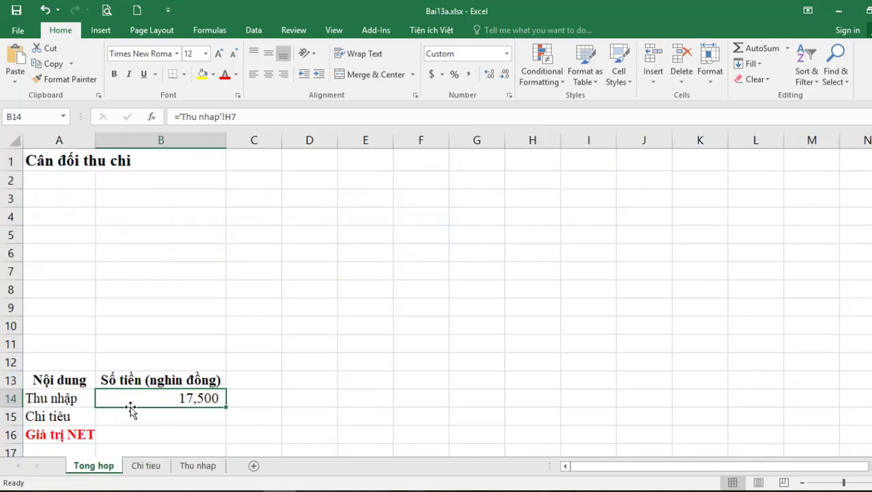
Step: Enter ='Chi tieu'!H12 in cell B15 of the Tong hop sheet to bring in total spending, and check the formula
click(133, 416)
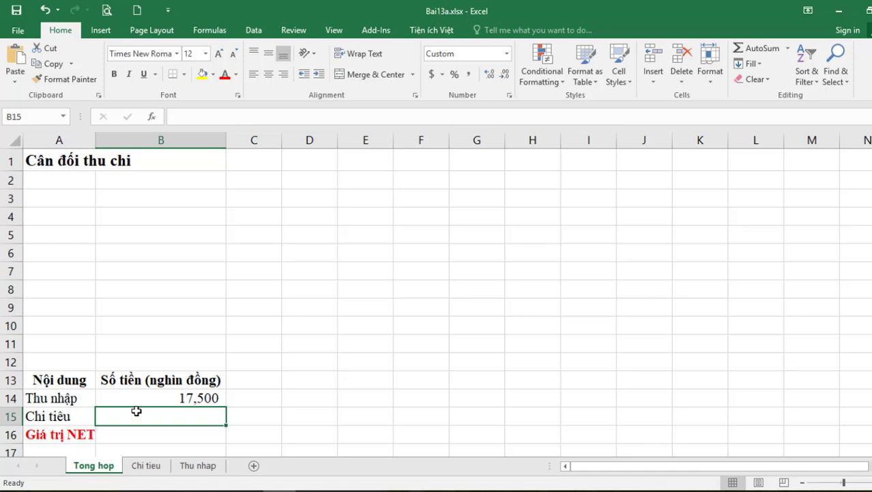
text(=)
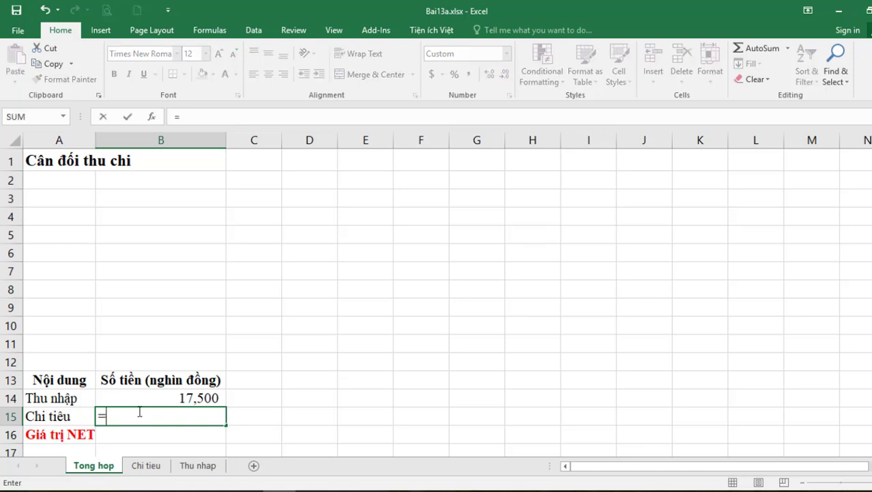
click(145, 466)
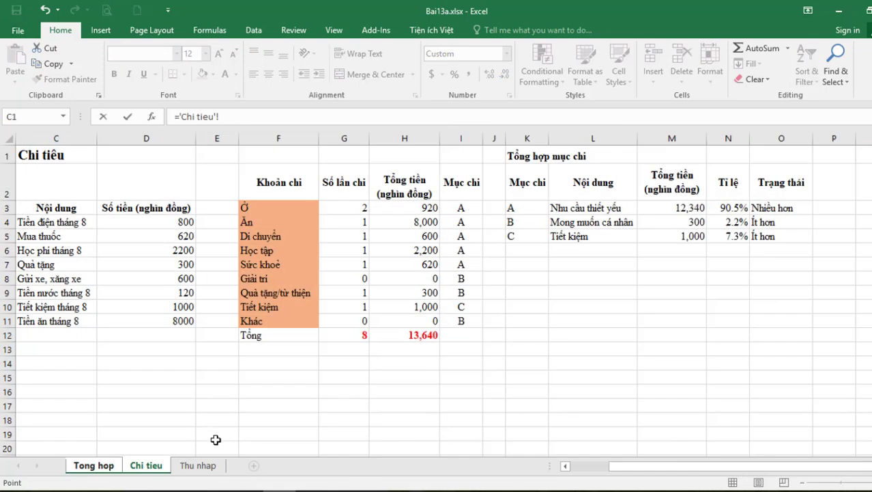
click(426, 335)
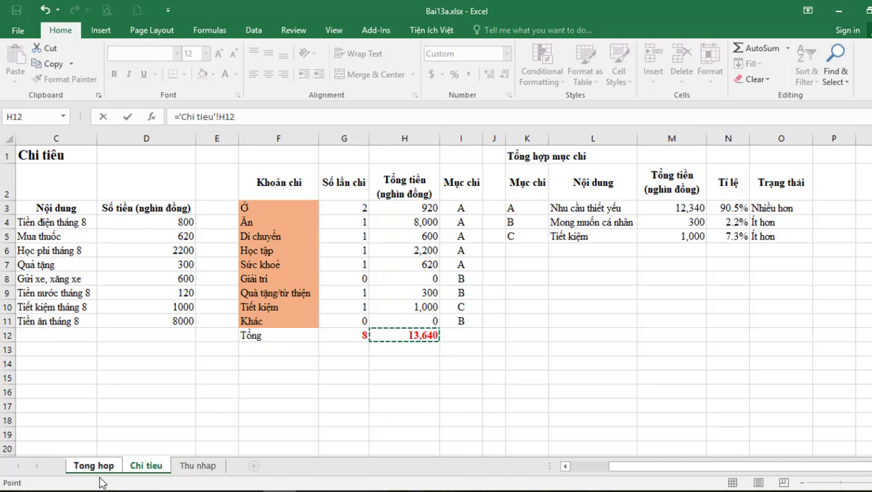
key(Return)
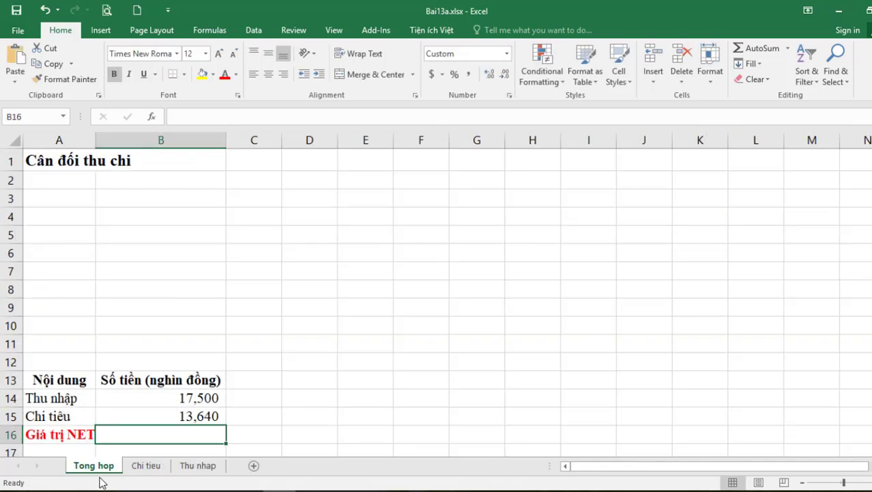
click(182, 416)
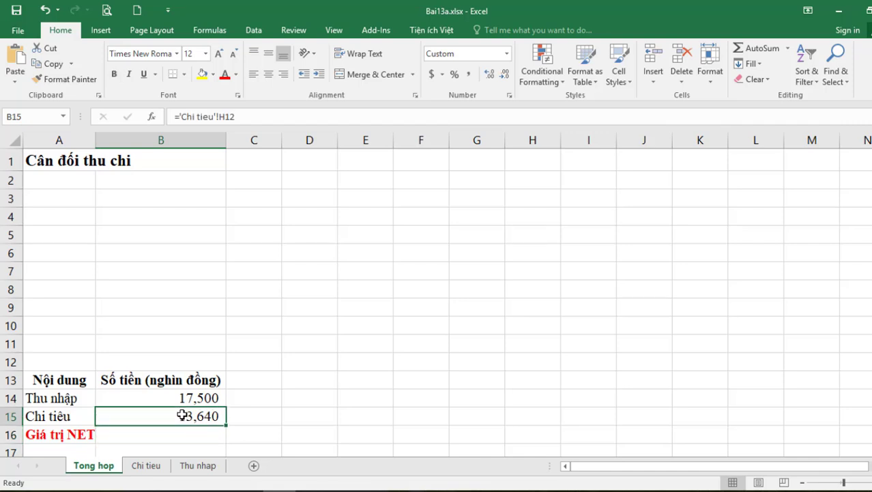
Step: Enter =B14-B15 in cell B16 of the Tong hop sheet to calculate the net value
click(154, 437)
text(=)
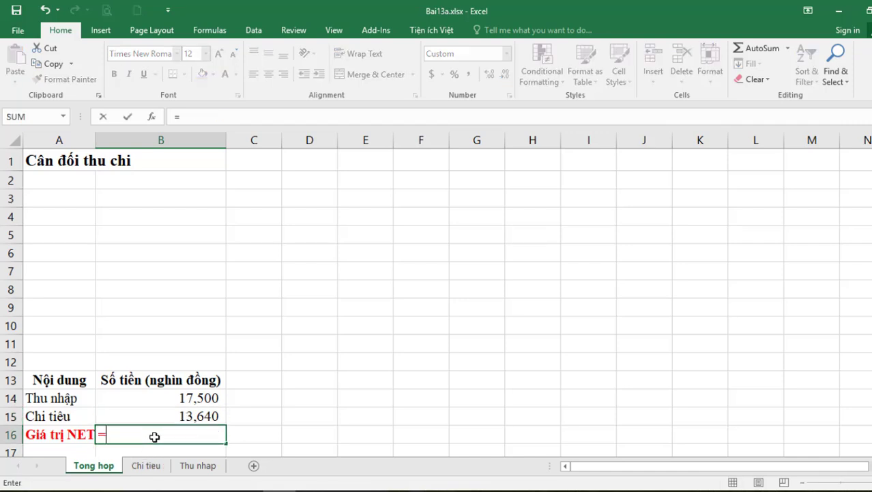
click(198, 400)
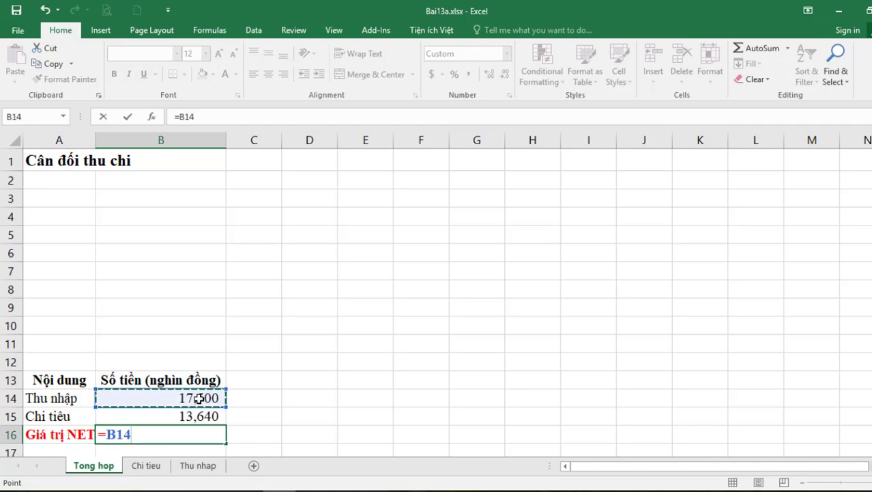
text(-)
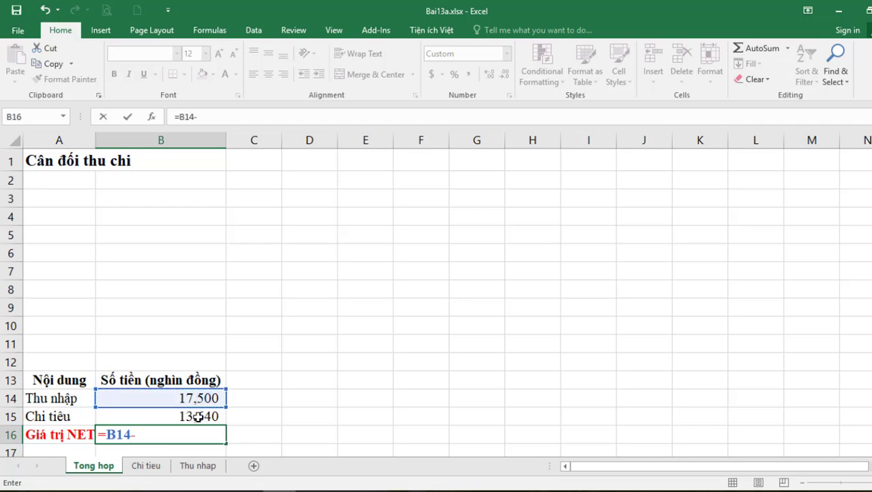
click(198, 416)
key(Return)
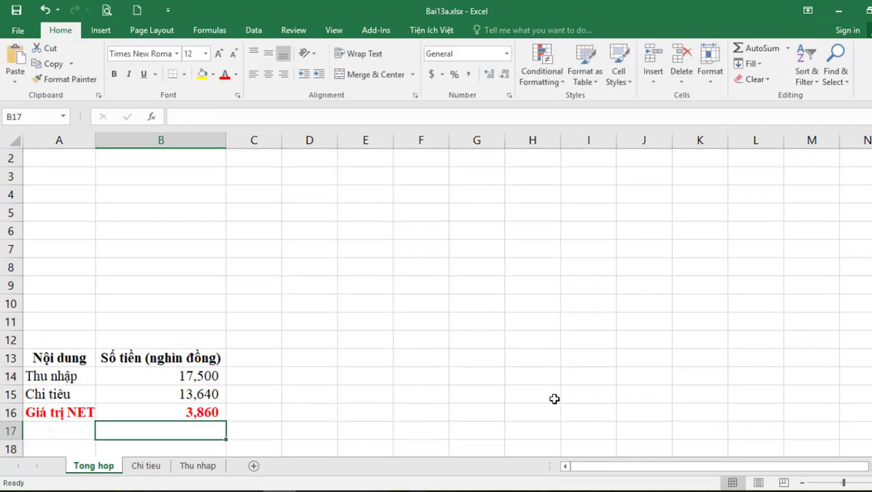
Step: Insert a 2-D clustered column chart based on the range A13:B15 of the Tong hop sheet
click(213, 383)
scroll(282, 356, up, 1)
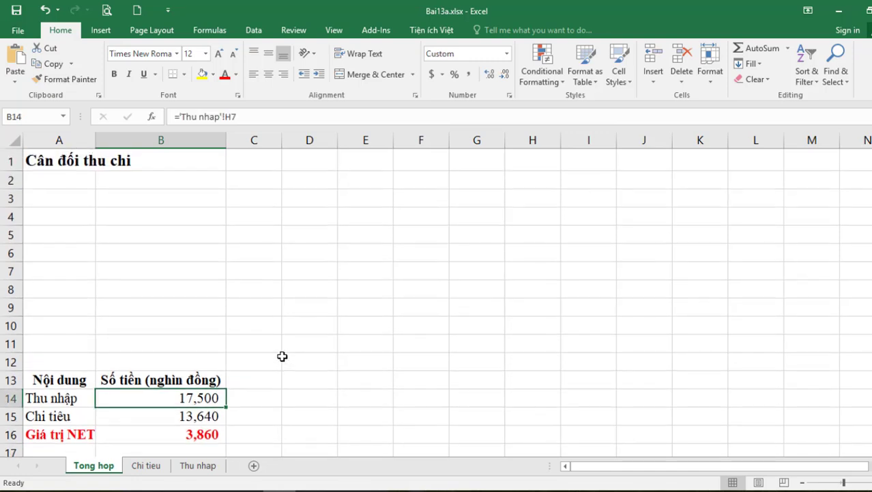
scroll(282, 355, down, 1)
click(148, 399)
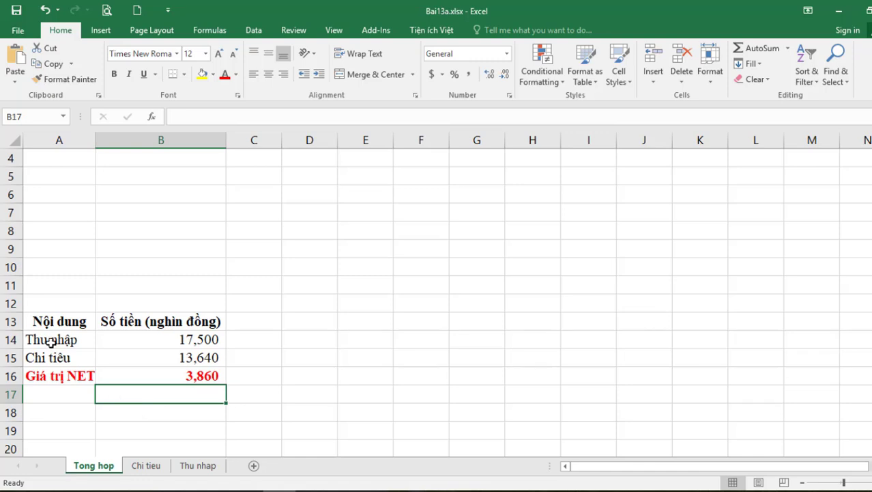
drag(59, 321, 123, 351)
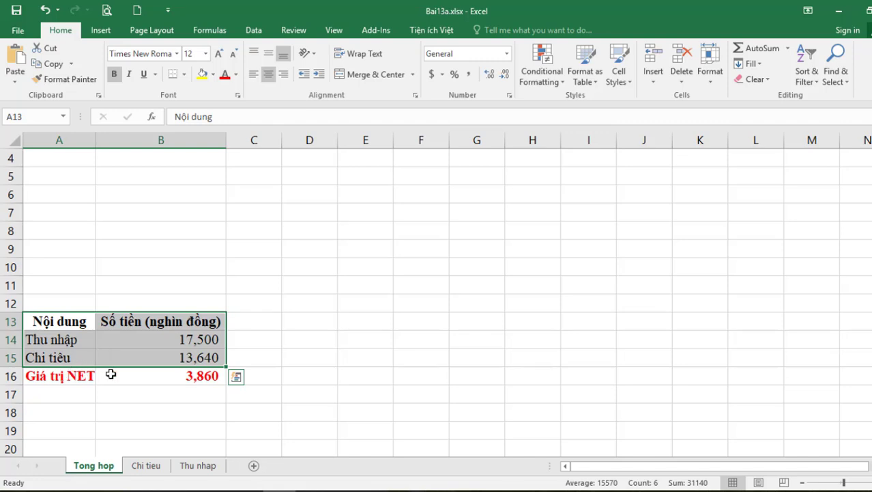
click(101, 32)
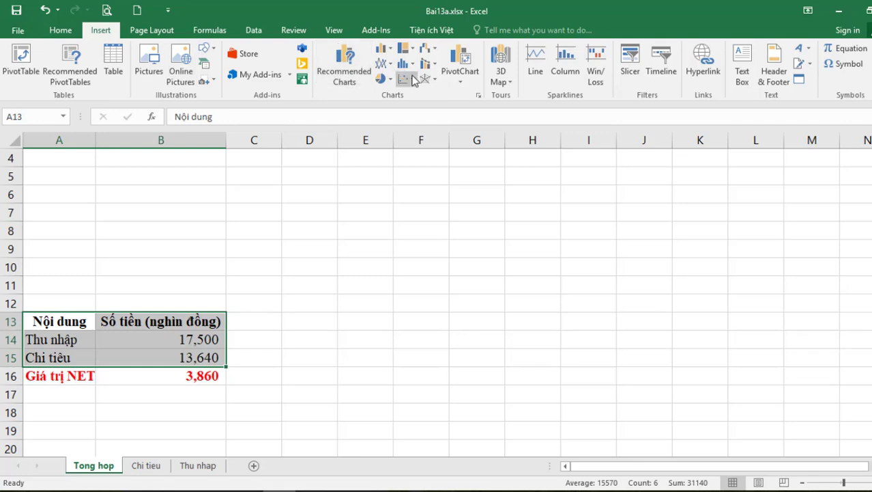
click(383, 49)
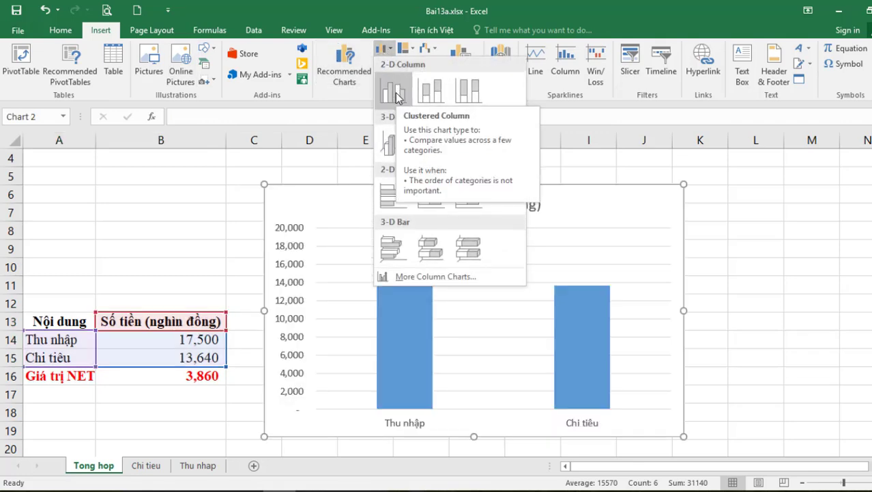
click(394, 95)
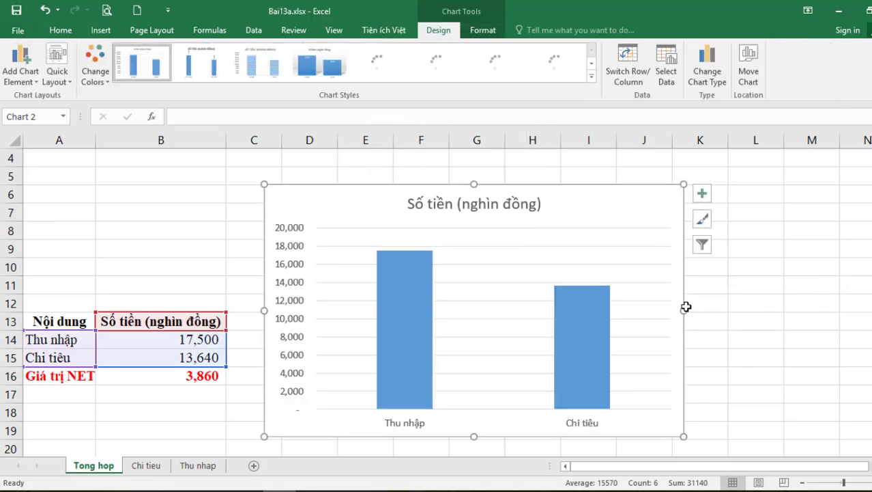
Step: Shrink the column chart and place it between the sheet title and the data table, starting at row 2
drag(683, 311, 603, 311)
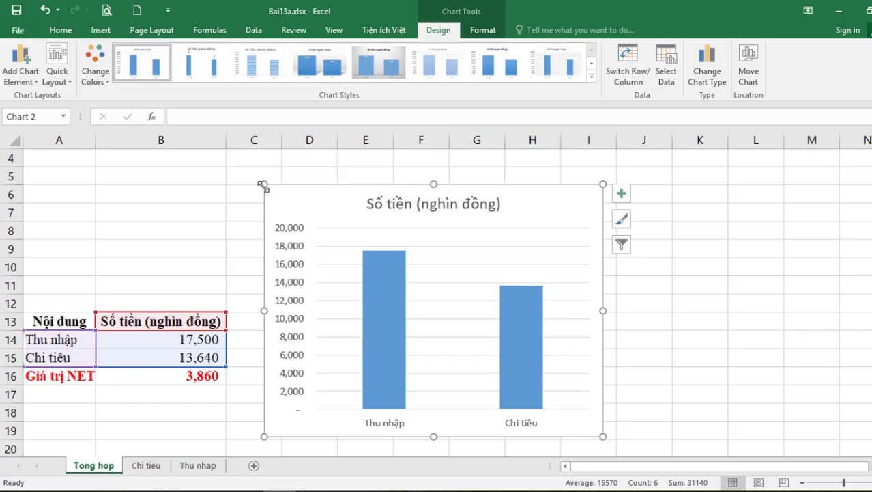
drag(264, 186, 378, 280)
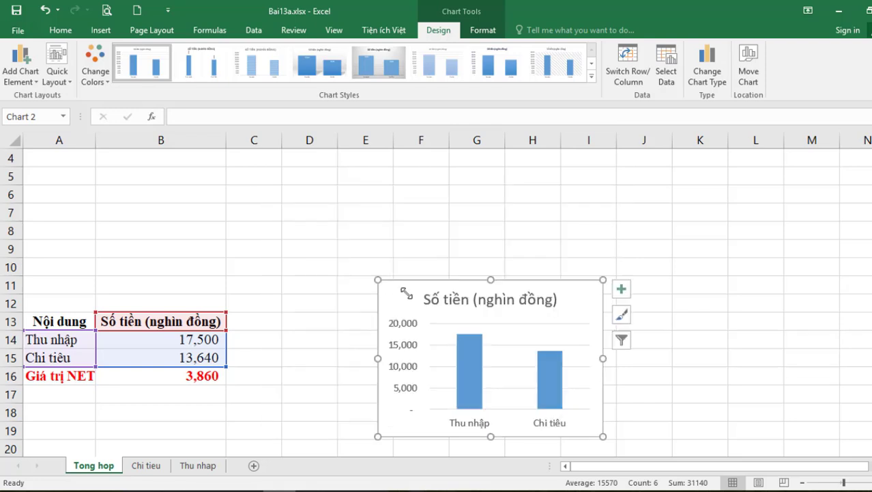
drag(582, 296, 235, 190)
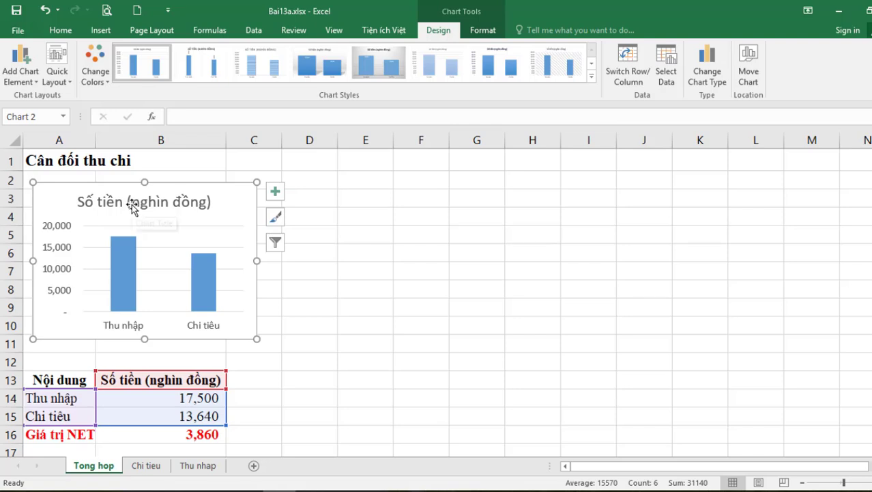
Step: Change the chart title to "Cân đối thu chi"
click(133, 208)
double_click(169, 202)
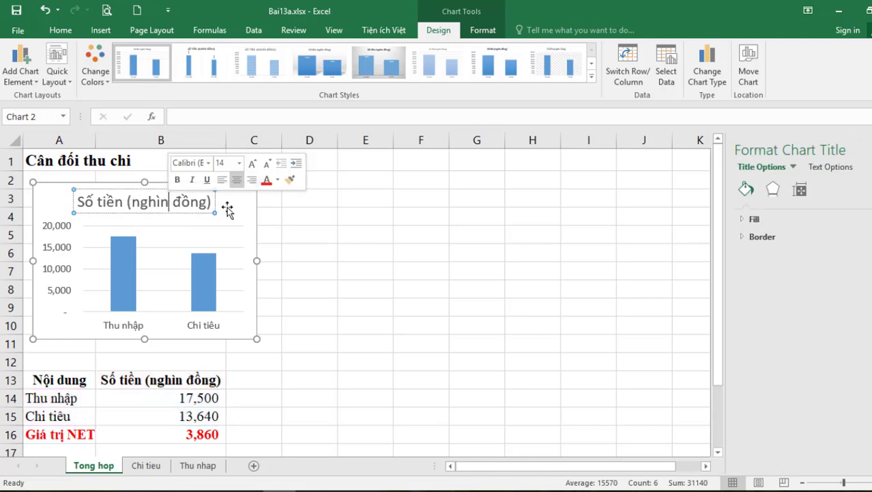
drag(213, 201, 86, 200)
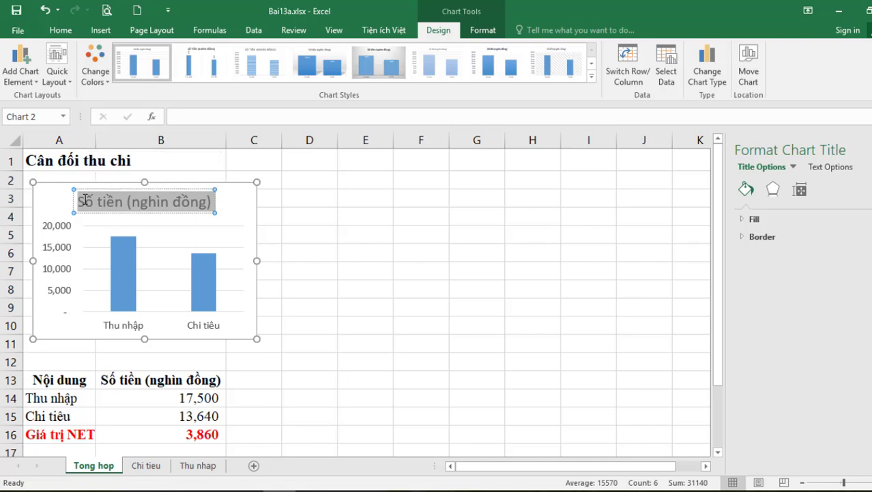
text(Cân)
text( đối thu)
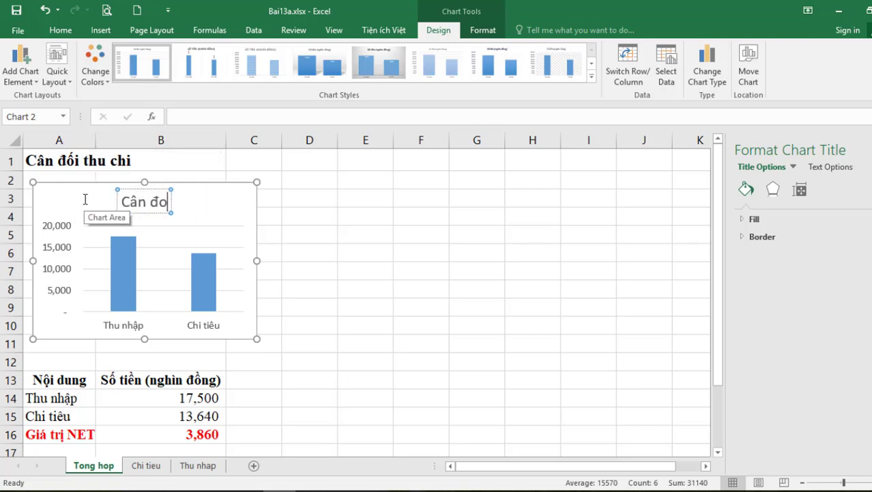
text( chi)
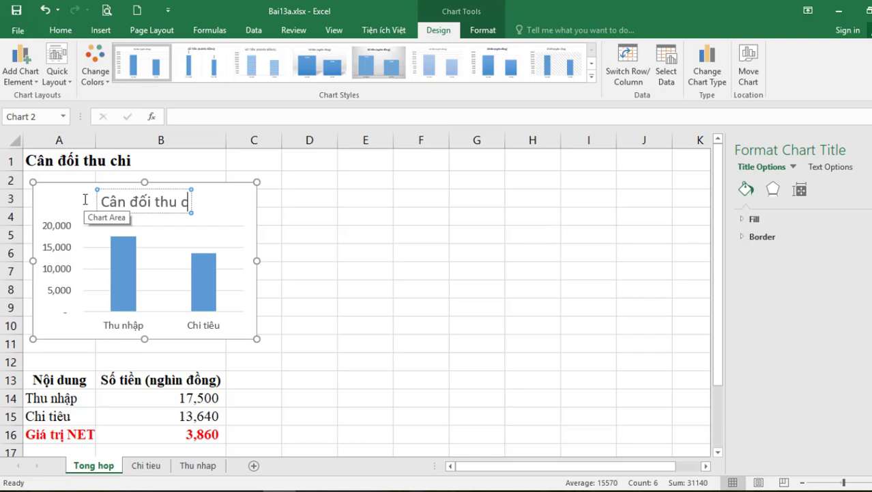
click(316, 271)
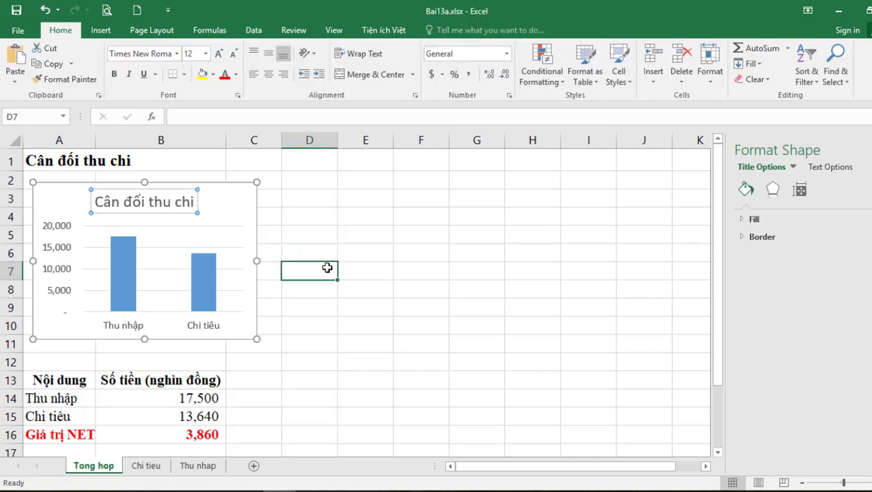
Step: Enlarge the chart slightly so it extends down into row 12, just above the data table
click(239, 223)
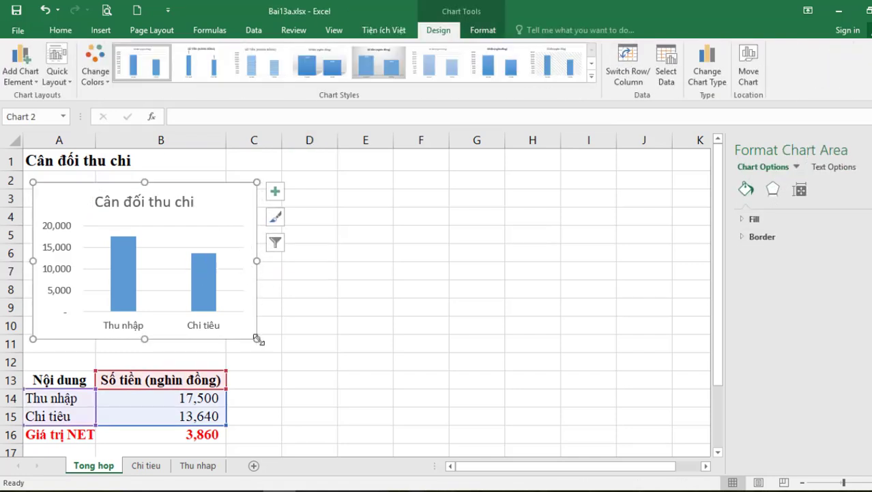
drag(260, 341, 265, 356)
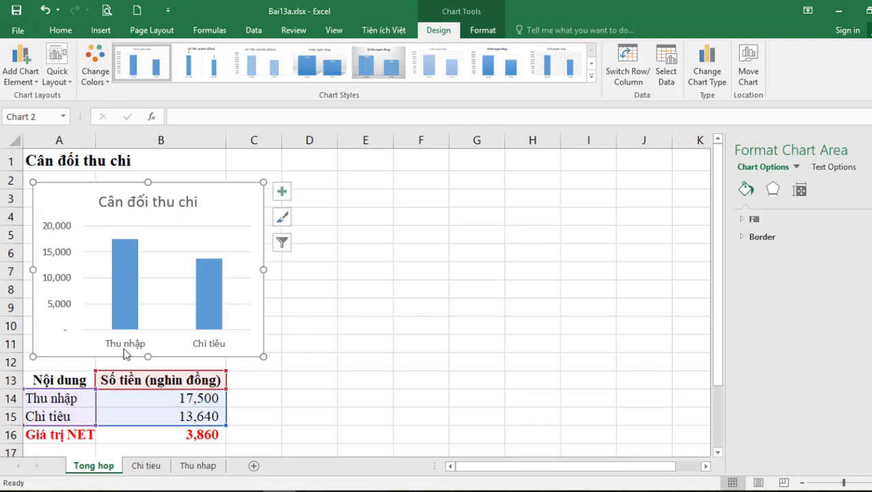
mouse_move(124, 335)
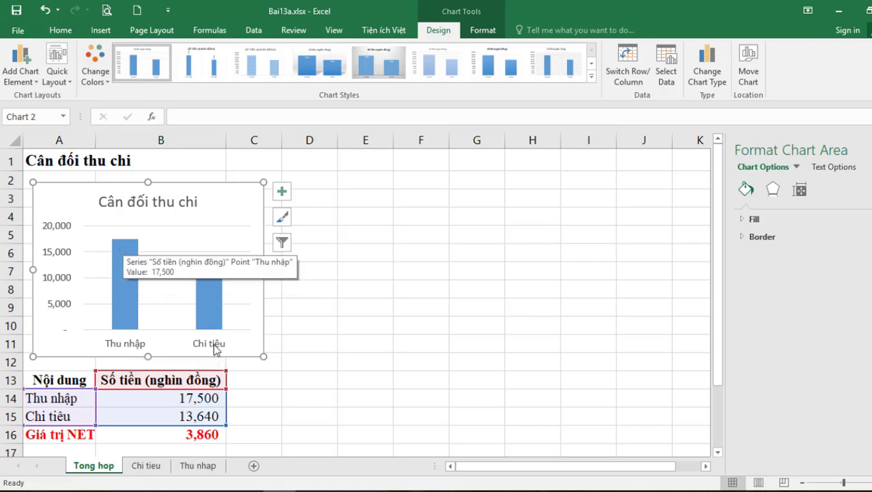
Step: Check the formulas in B15 and B16, and read the Tổng hợp sheet instructions and practice task in the PDF-XChange Viewer textbook
click(173, 417)
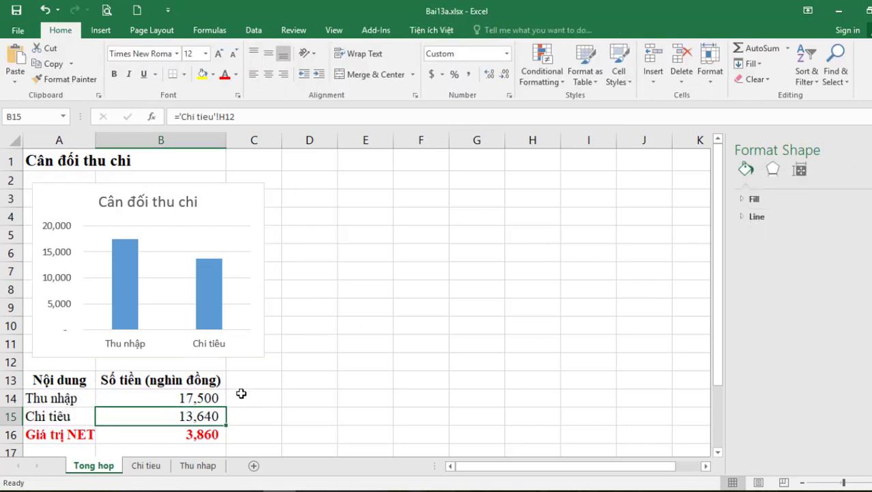
click(183, 440)
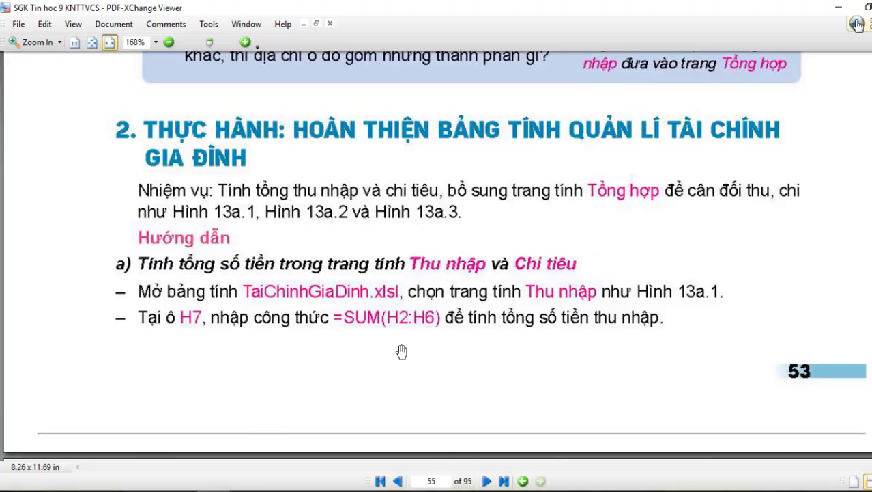
scroll(401, 351, down, 8)
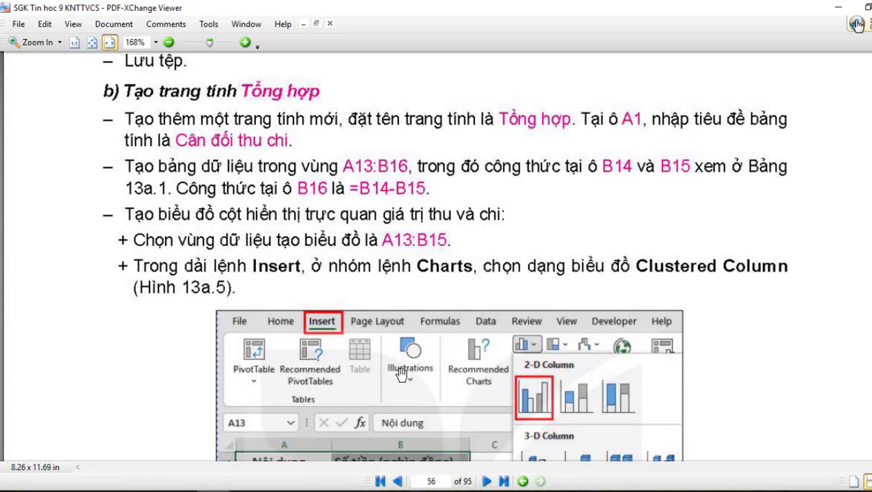
scroll(558, 311, down, 10)
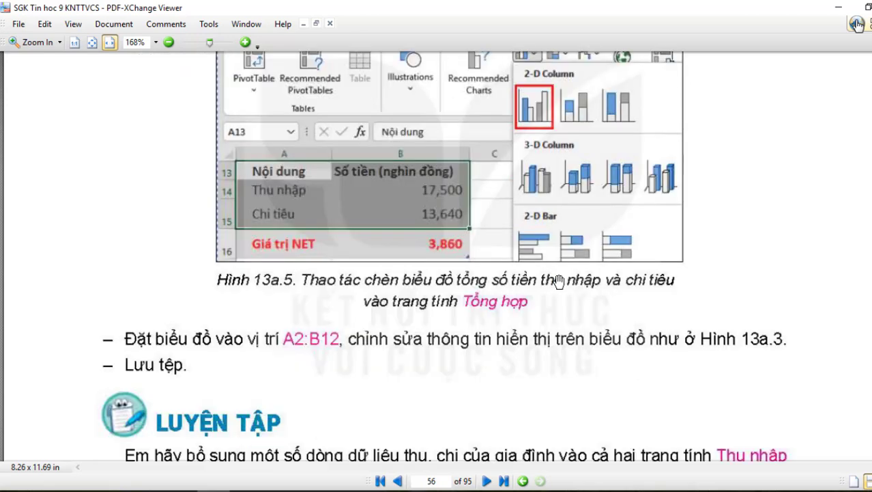
scroll(558, 282, down, 3)
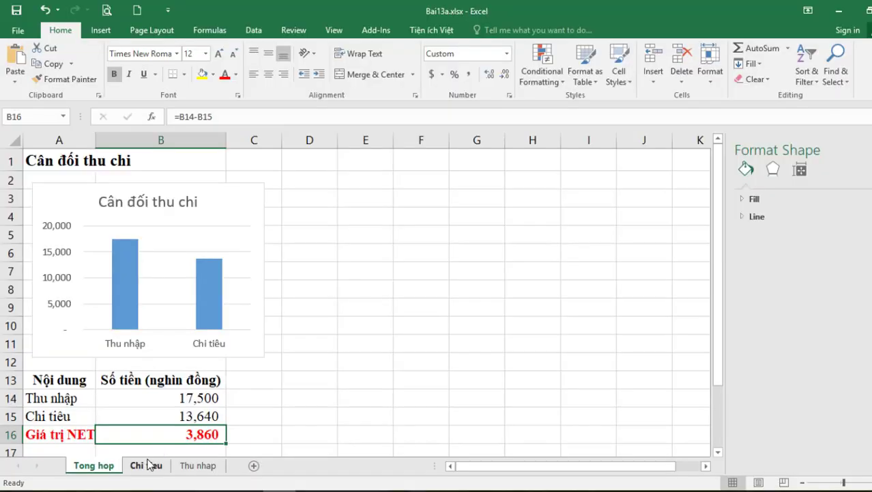
Step: Insert a blank row above row 11 in the Chi tieu sheet of the Excel workbook
click(141, 466)
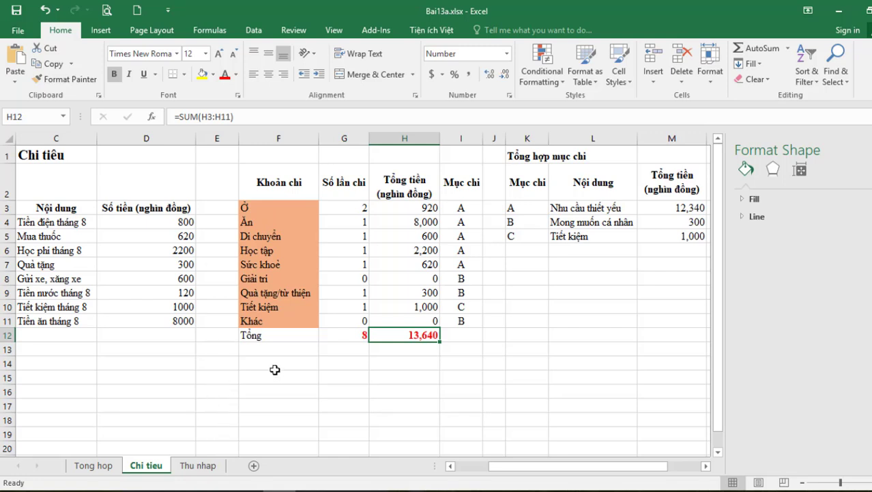
drag(507, 472, 432, 474)
right_click(6, 321)
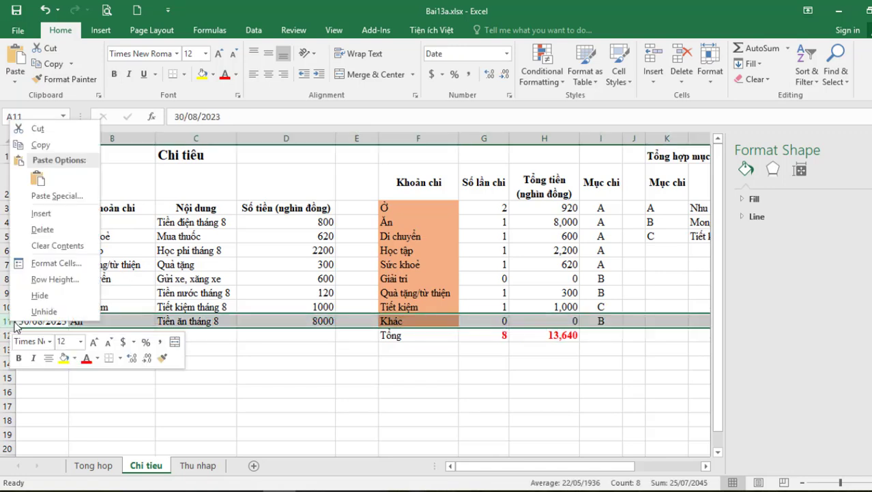
click(65, 219)
click(158, 361)
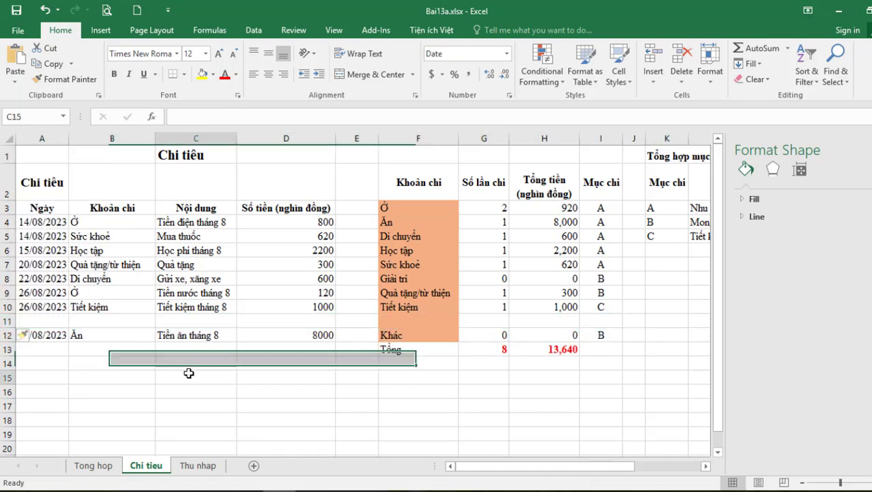
Step: Copy the food expense entry in A12:D12 into the blank row starting at A11
drag(58, 334, 282, 331)
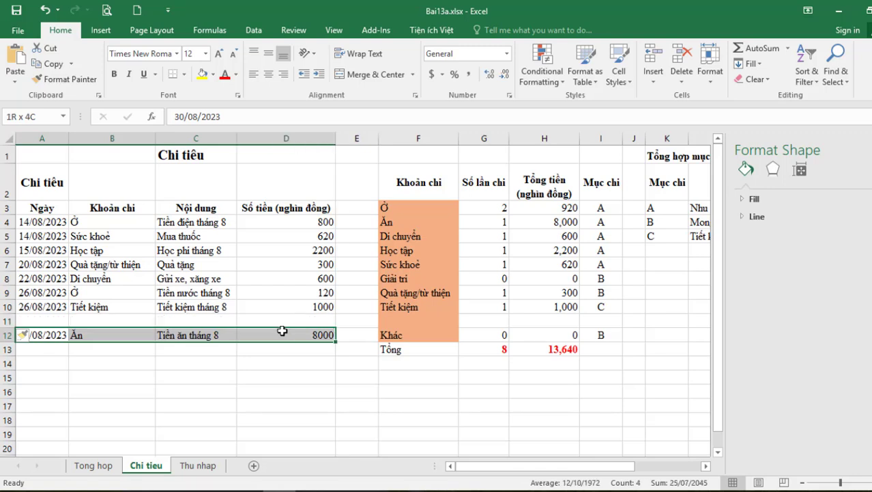
key(ctrl+c)
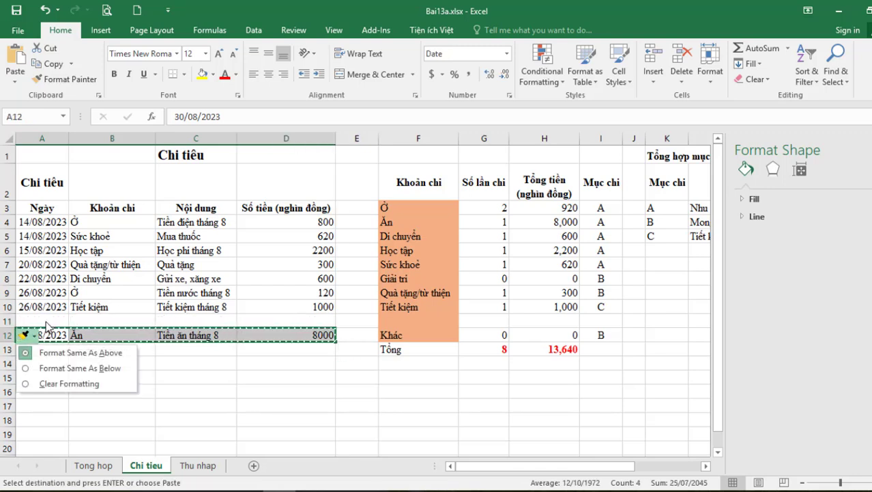
click(50, 321)
key(ctrl+v)
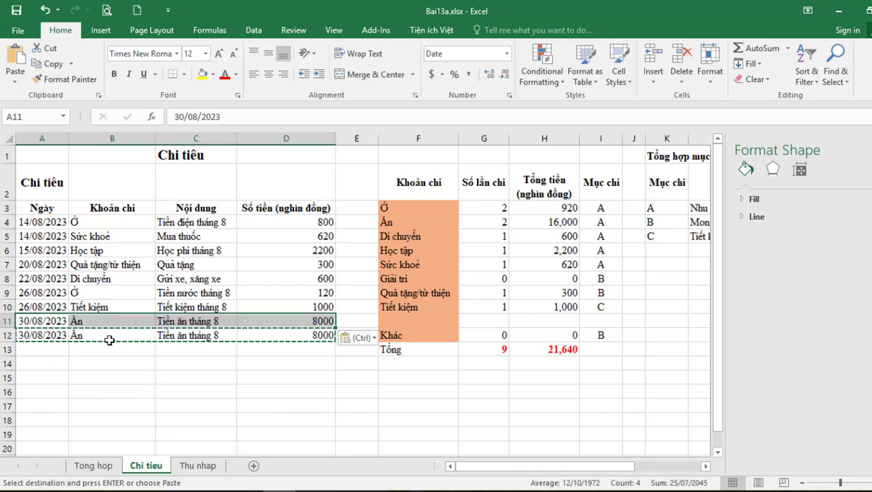
click(156, 381)
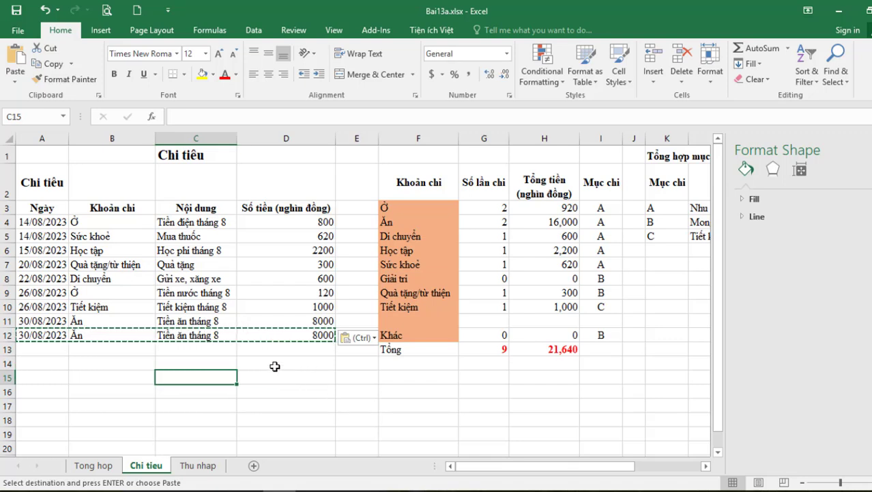
Step: Set the expense category in B11 of the Chi tieu sheet to Di chuyển
click(188, 321)
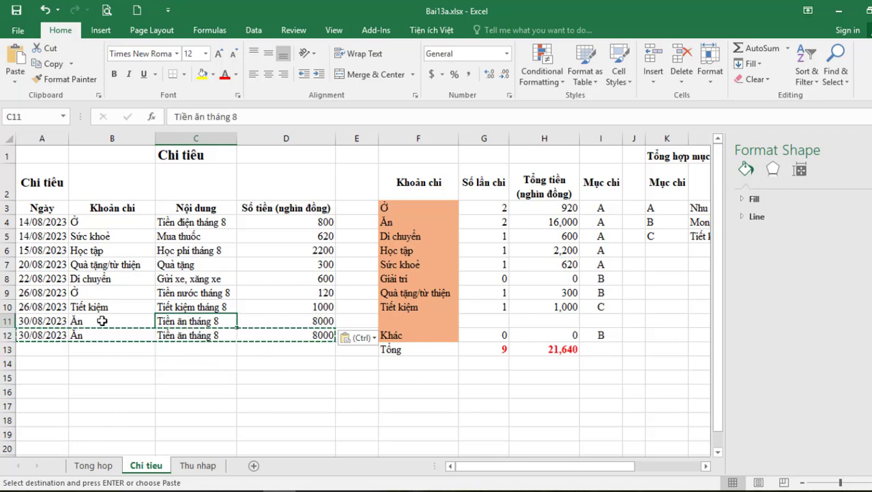
click(103, 319)
click(161, 320)
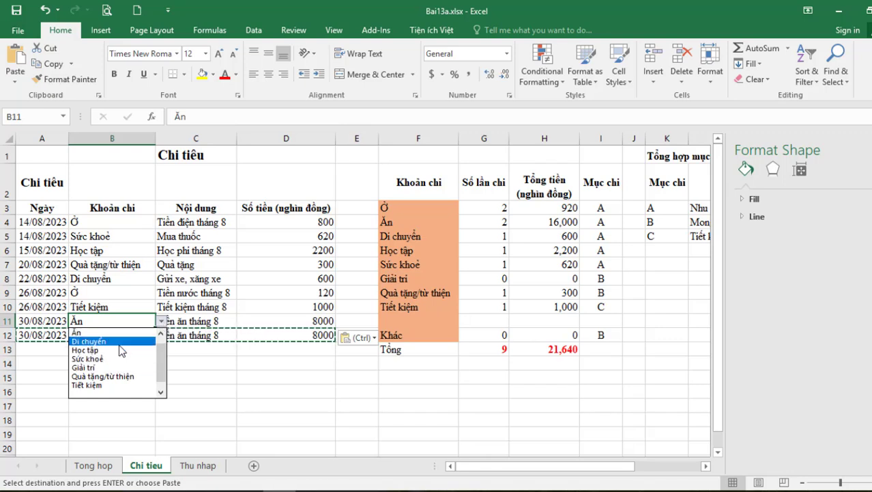
click(102, 341)
Step: Change the row 11 expense description to "Tiền xăng tháng 8" and its amount to 1000
click(229, 322)
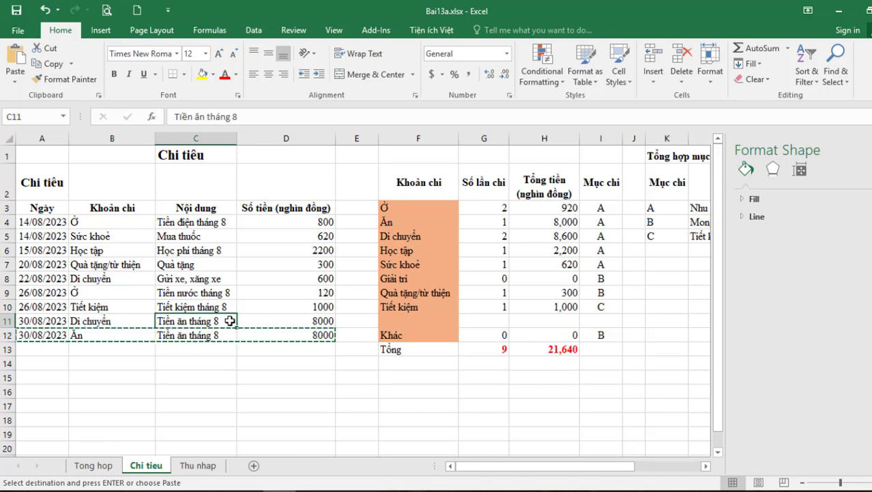
double_click(230, 321)
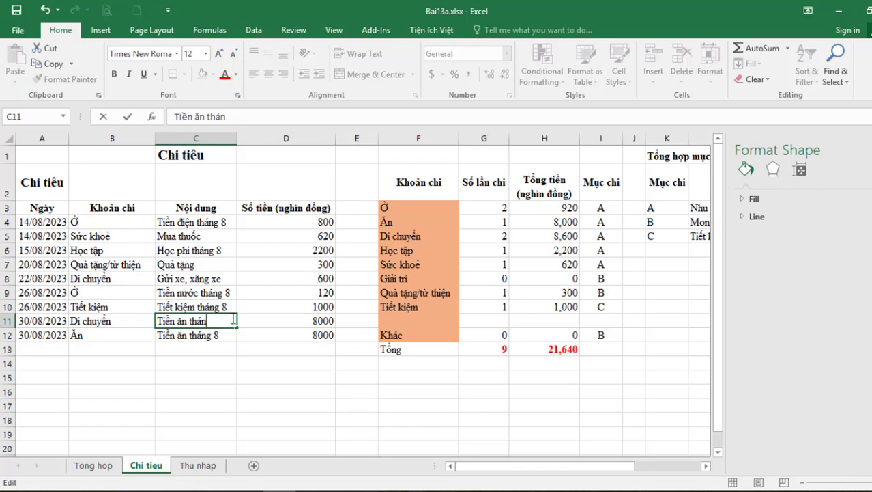
key(BackSpace)
key(BackSpace)
key(BackSpace)
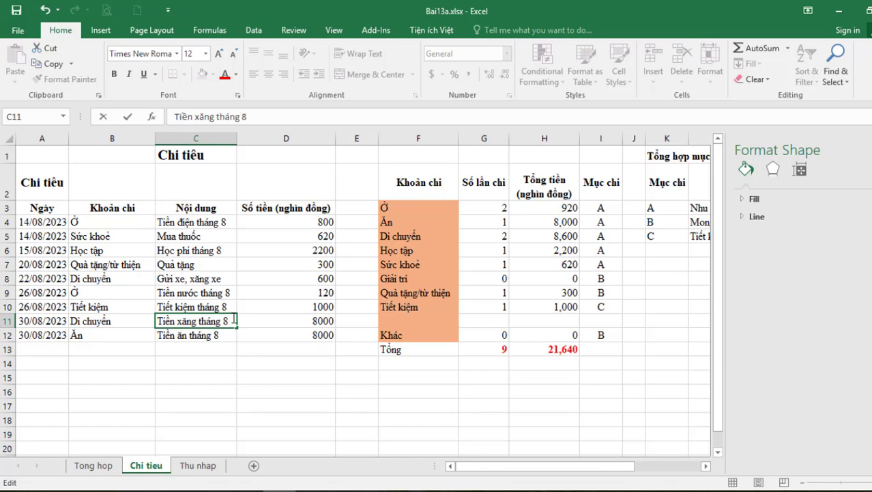
click(295, 322)
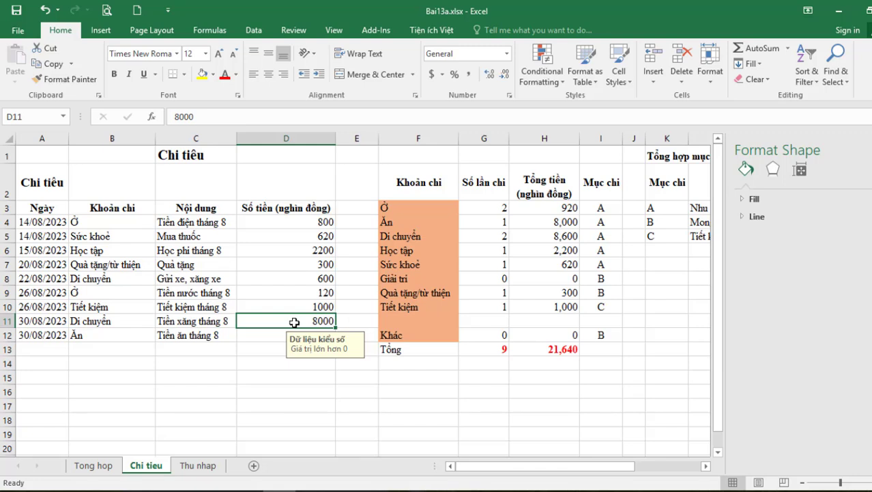
text(1)
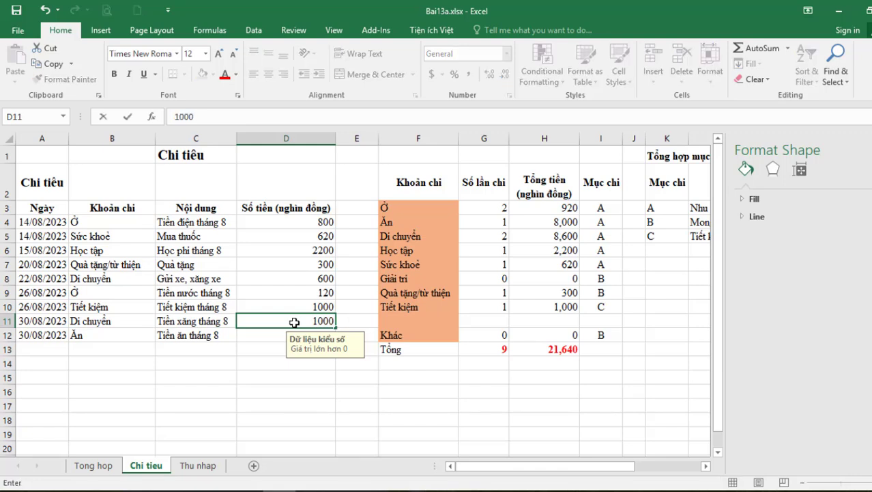
key(Return)
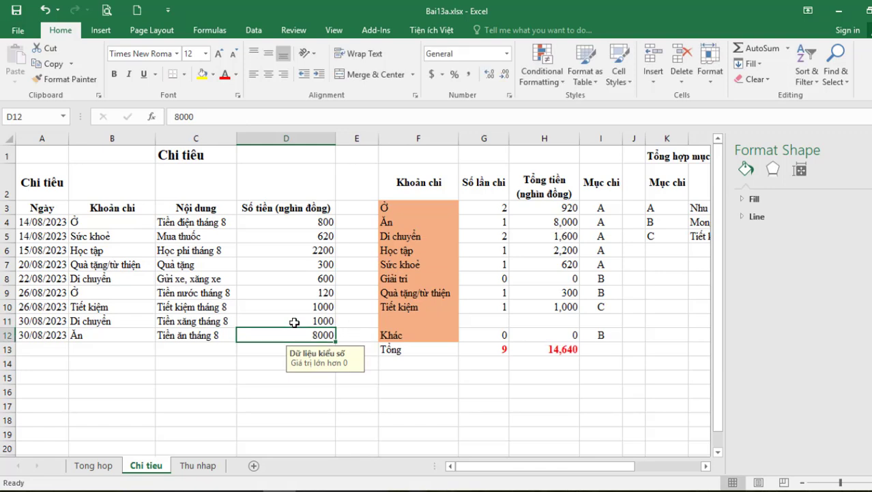
Step: Move the Khác summary entry from F12:I12 up to F11:I11, clearing the original cells
click(414, 319)
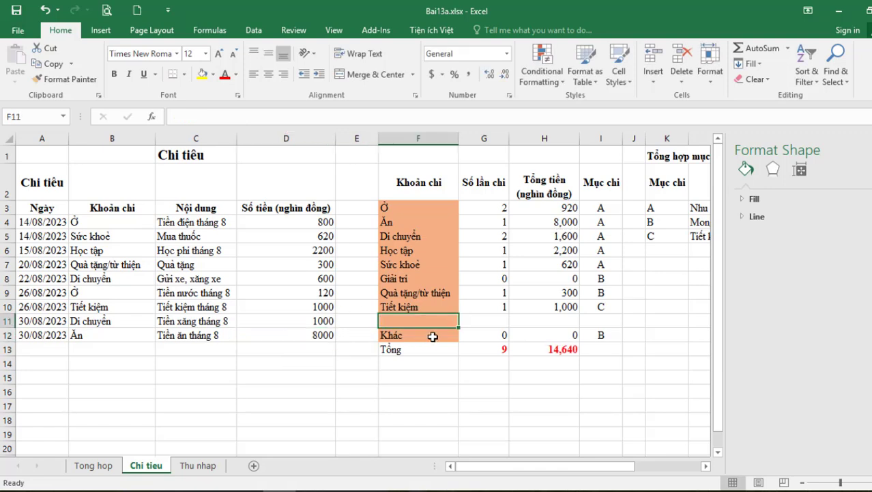
drag(433, 336, 587, 336)
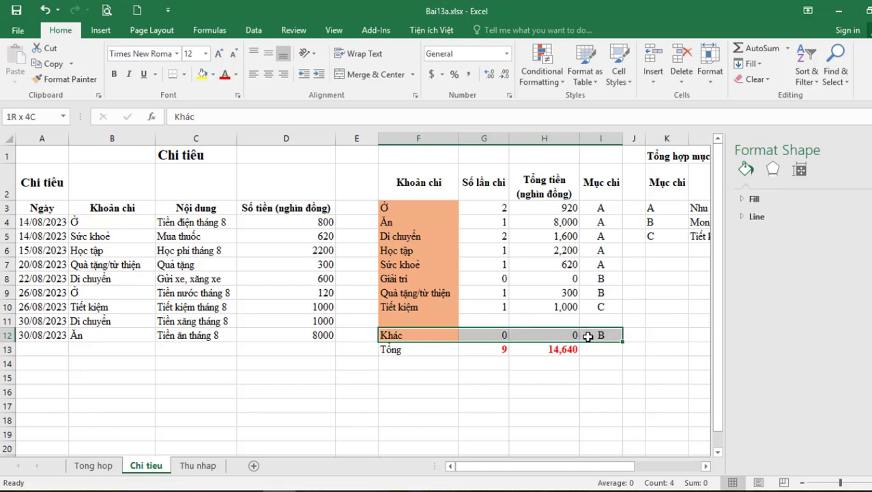
key(ctrl+x)
click(407, 309)
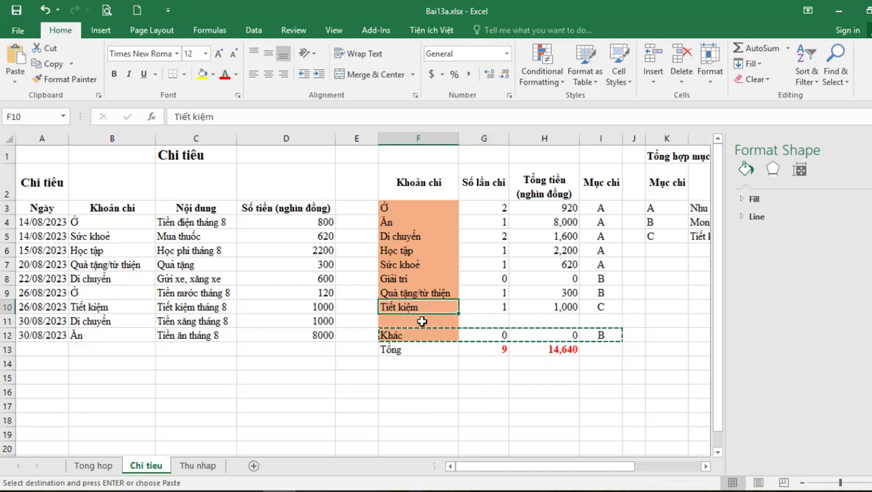
click(423, 321)
key(ctrl+v)
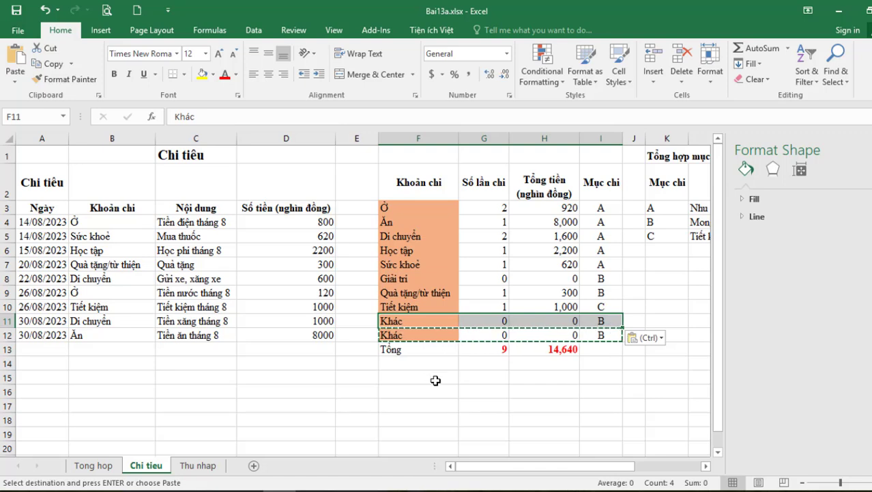
drag(397, 335, 602, 336)
key(Delete)
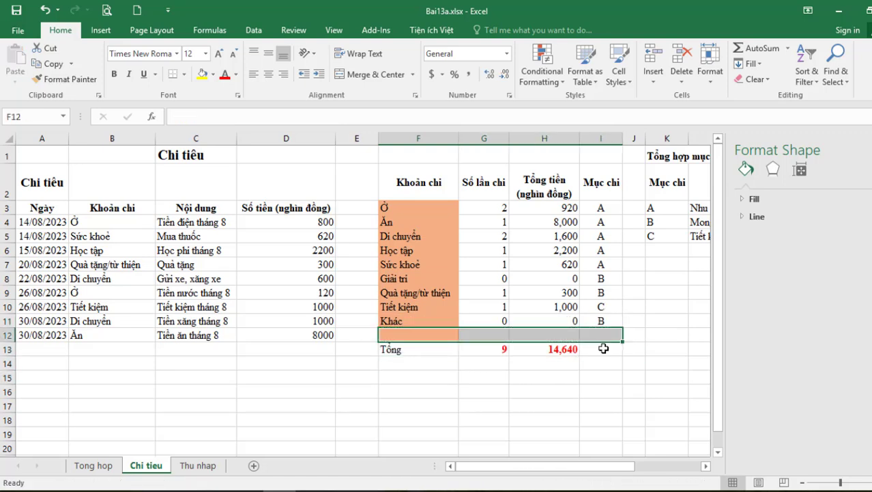
click(522, 393)
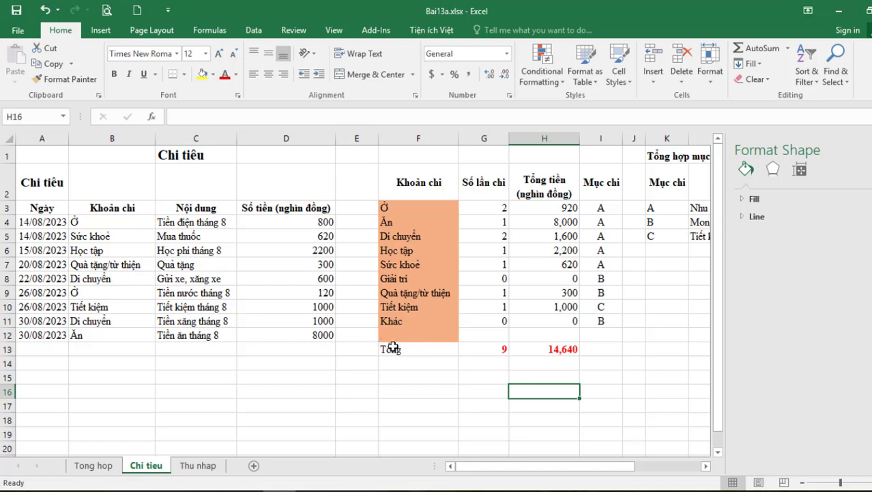
Step: Move the Tổng row from F13:H13 up to F12:H12 and clear the original cells
drag(395, 350, 558, 349)
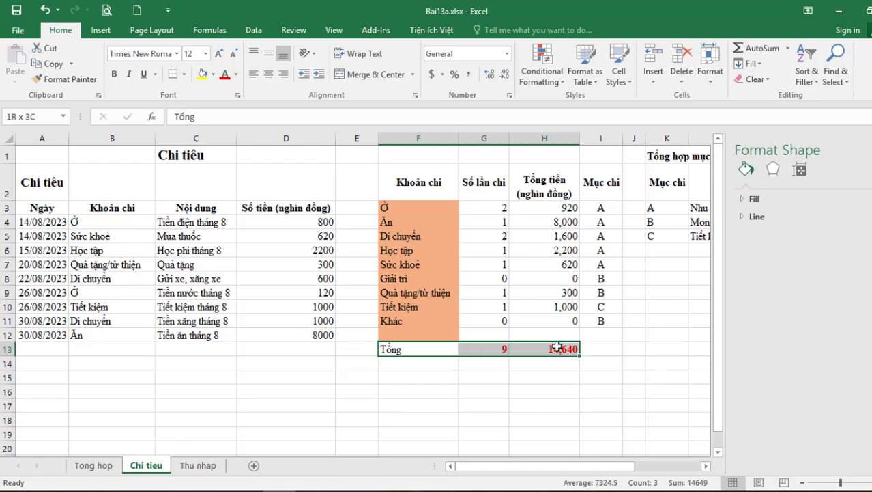
key(ctrl+x)
click(417, 331)
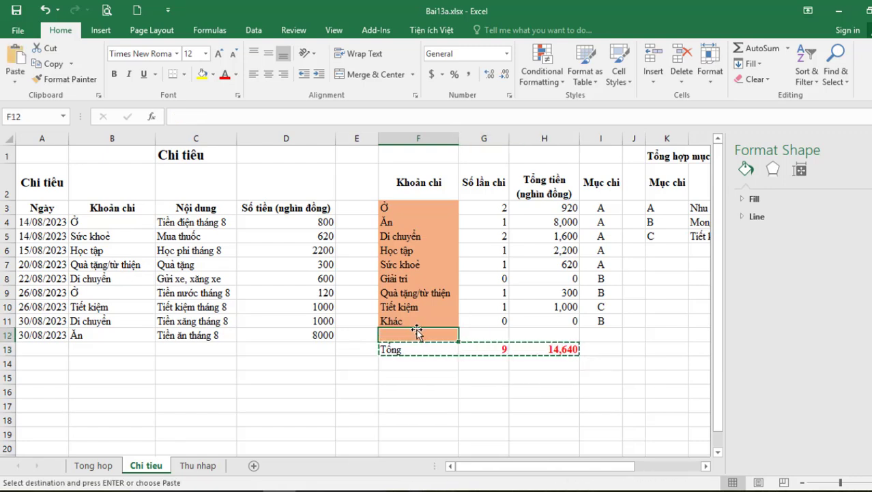
key(ctrl+v)
click(486, 384)
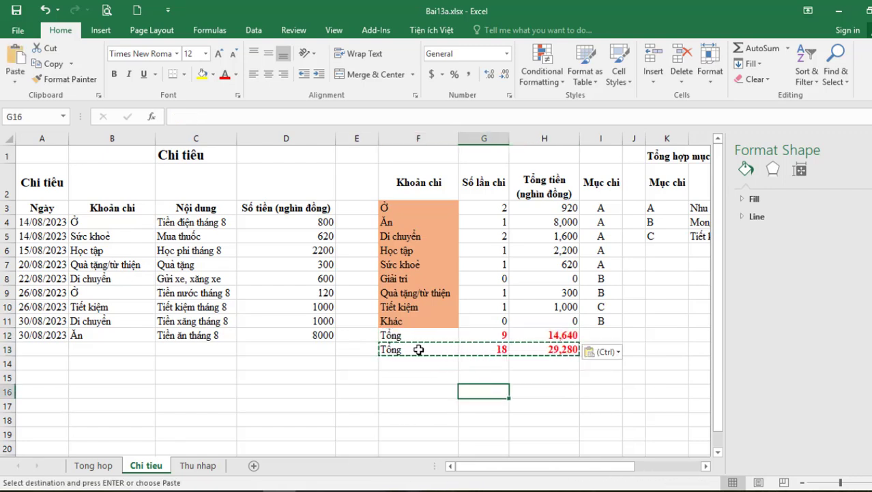
click(417, 349)
drag(491, 346, 529, 351)
key(Delete)
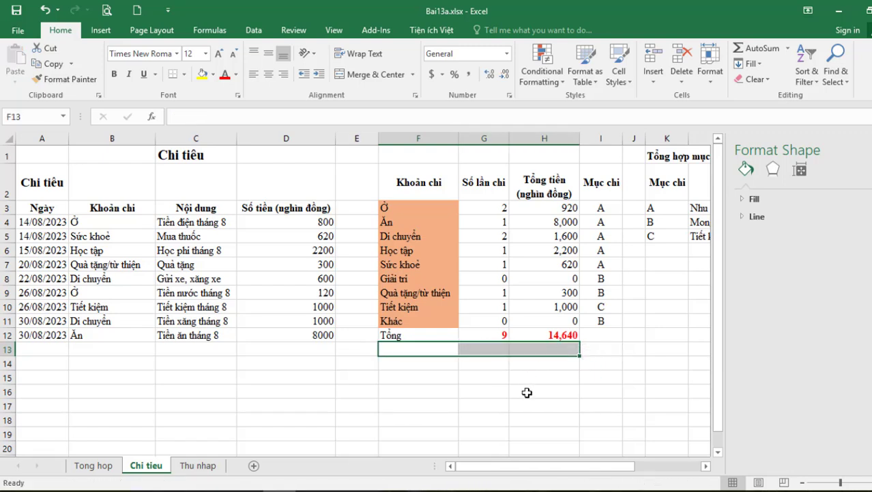
click(530, 393)
Step: Correct the total amount formula in H12 to =SUM(H3:H11)
click(500, 335)
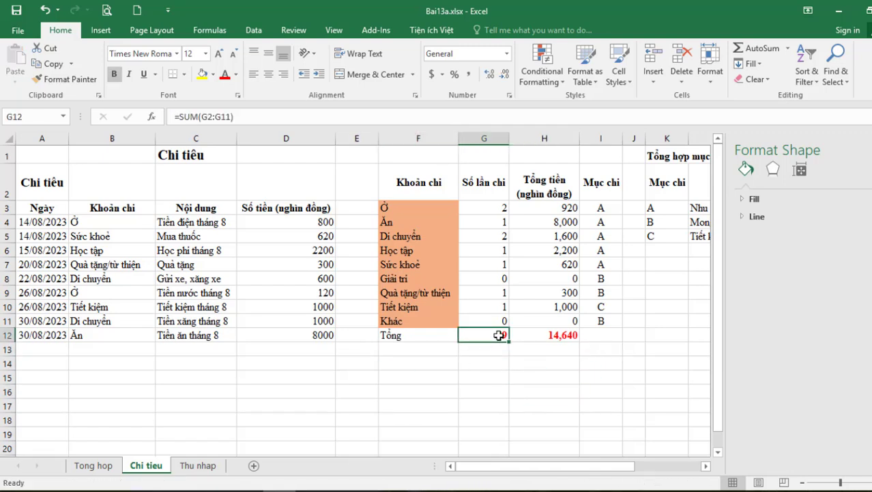
double_click(560, 335)
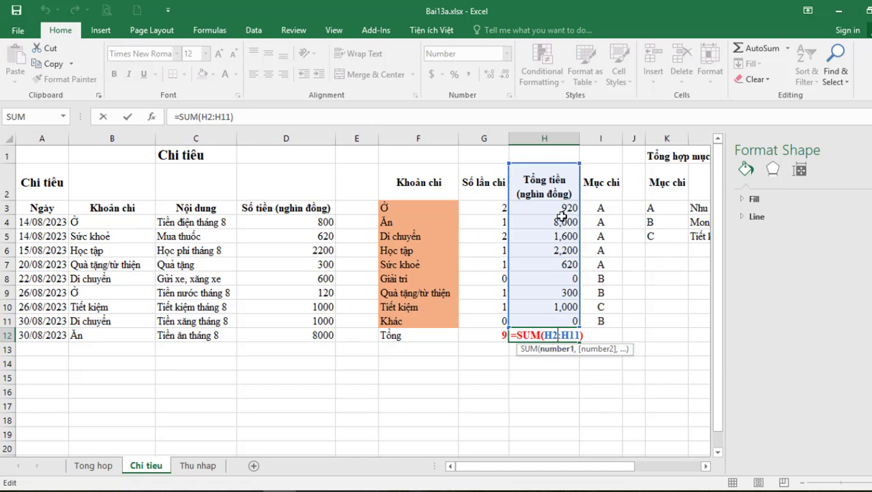
drag(581, 163, 583, 196)
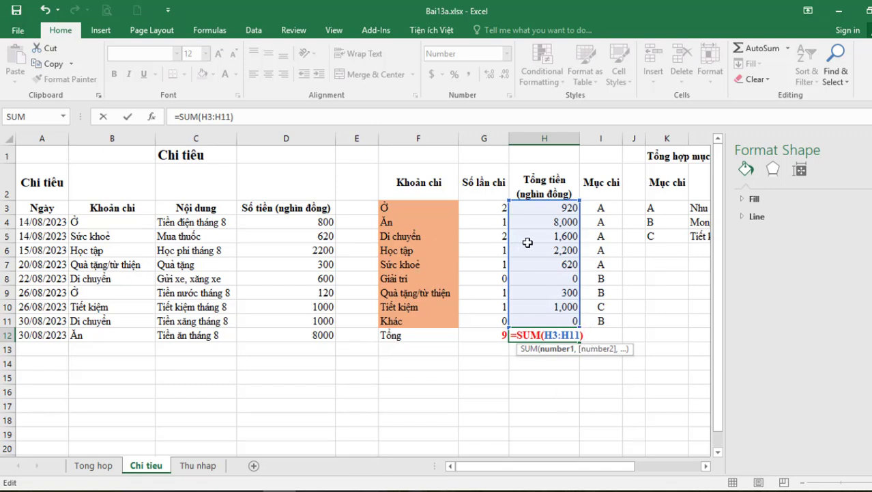
key(Return)
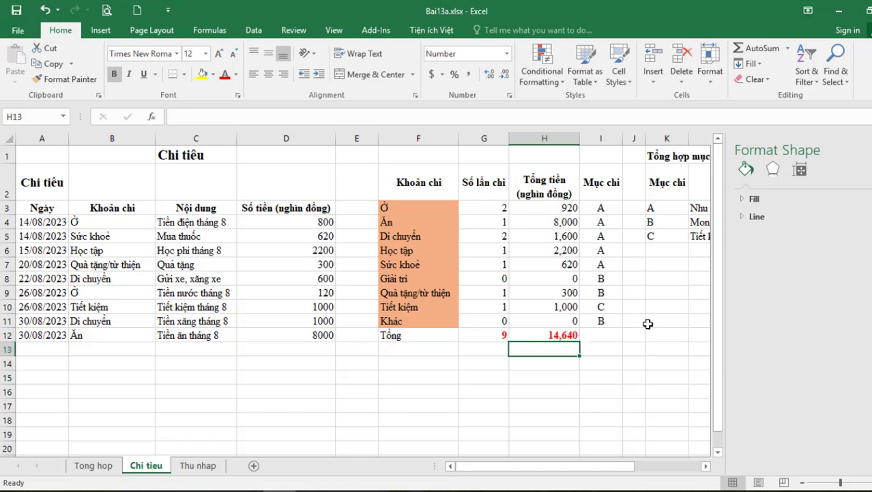
Step: Close the Format Shape pane and compare the reference in Tong hop cell B15 with cells H12 and H13 of Chi tieu
click(863, 150)
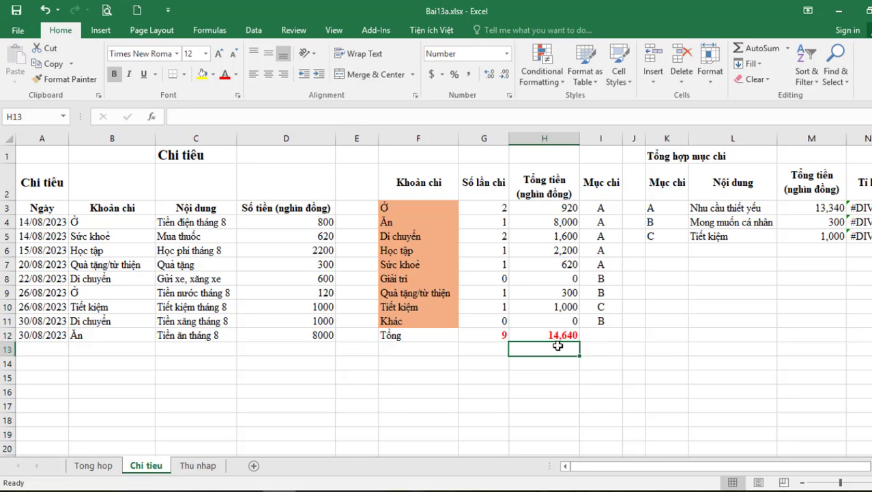
click(102, 468)
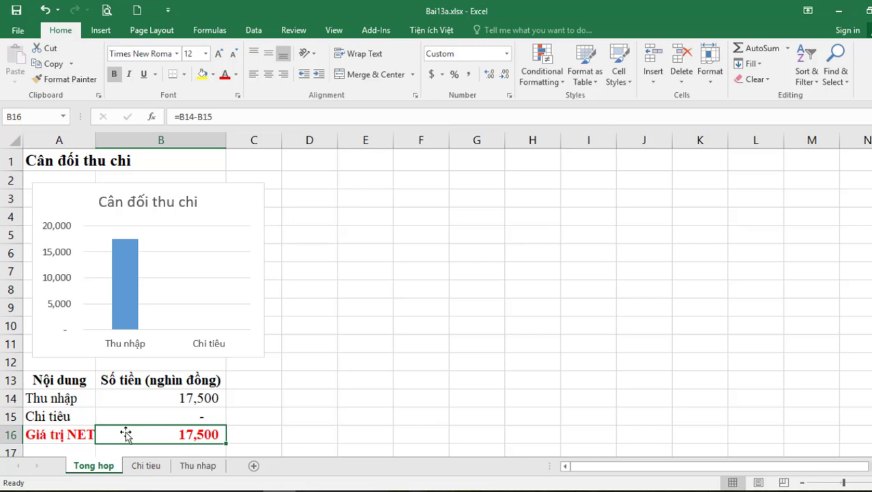
click(181, 412)
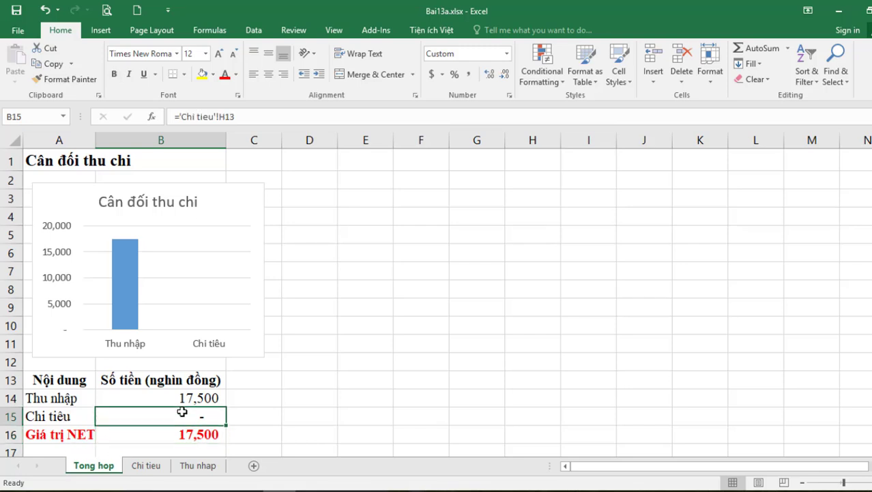
click(234, 117)
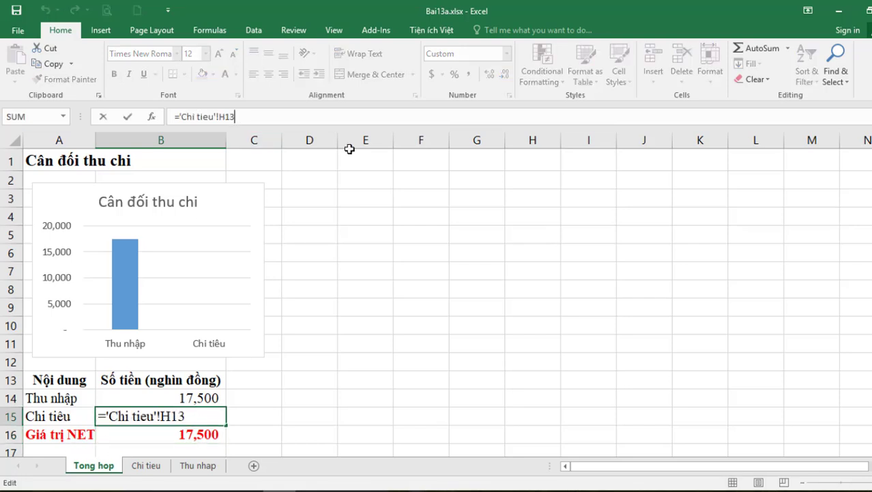
click(145, 469)
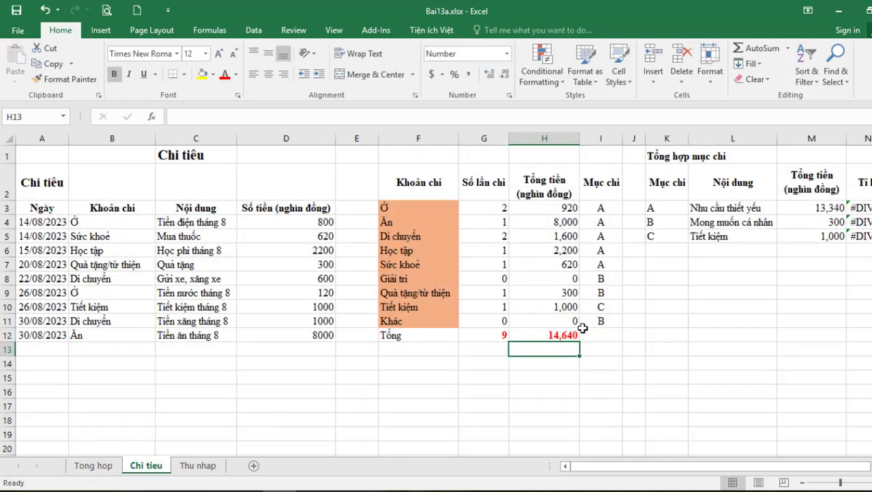
click(557, 335)
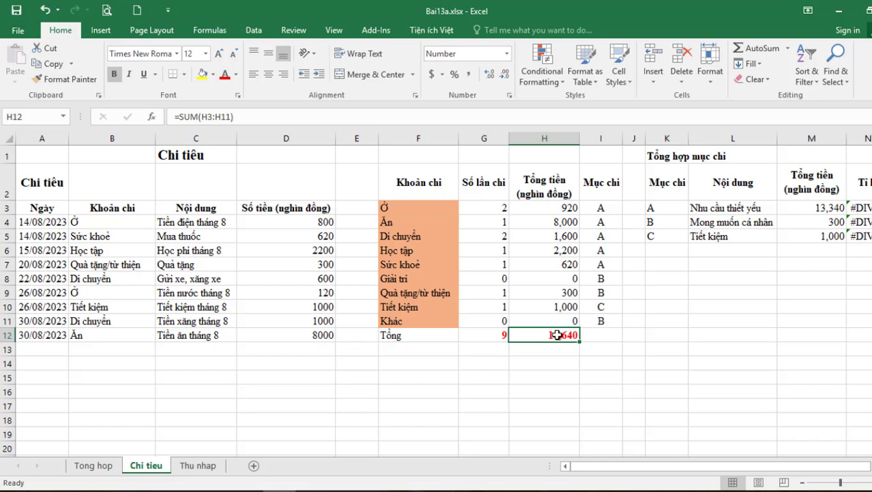
click(557, 346)
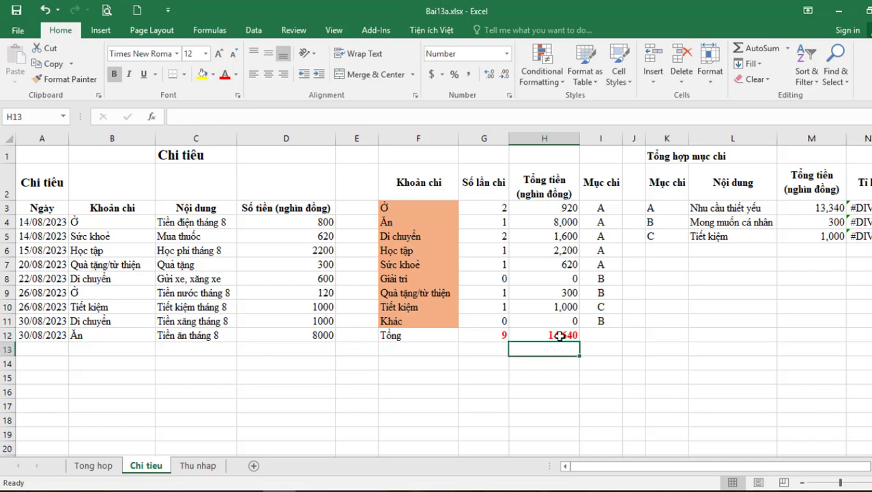
click(560, 334)
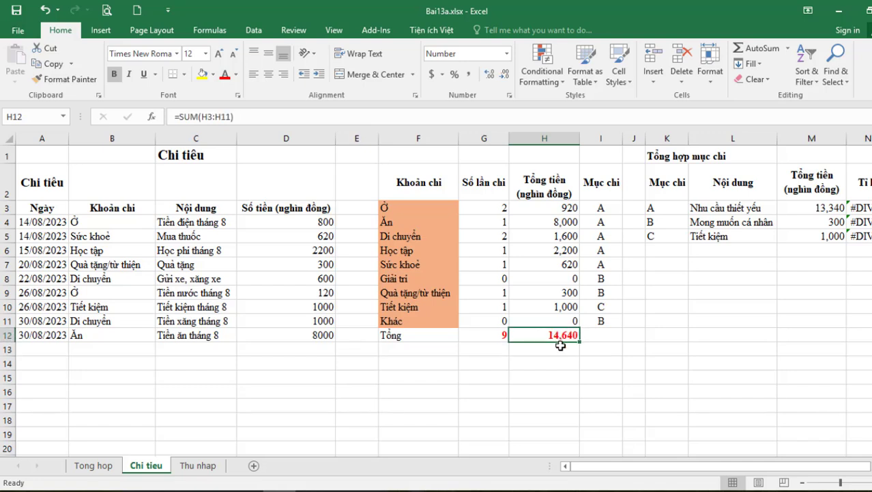
click(559, 348)
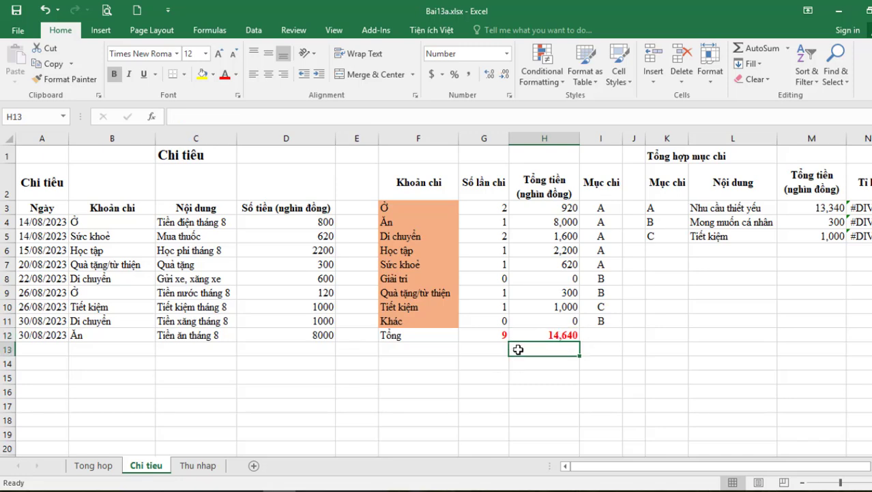
Step: Undo the formula, summary table and expense entry changes in Chi tieu, back to before the blank row 11 was inserted
key(ctrl+Page_Up)
key(ctrl+Page_Down)
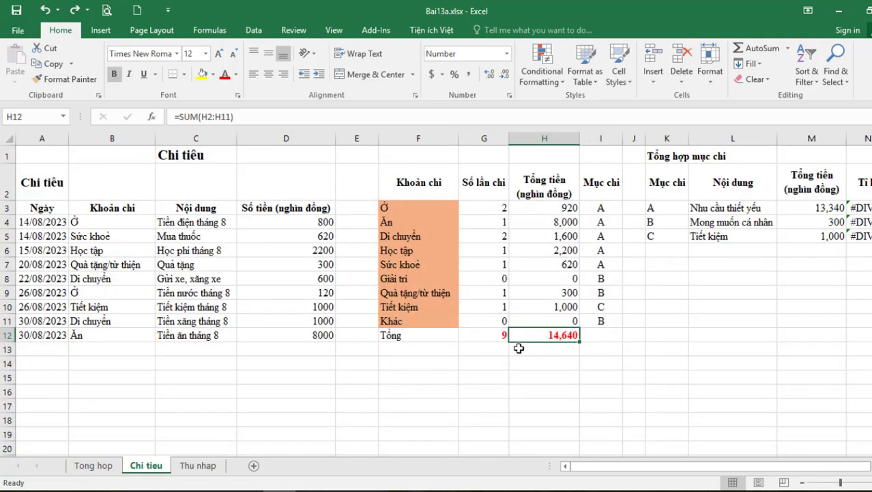
key(ctrl+v)
key(ctrl+v)
key(ctrl+z)
key(ctrl+z)
key(ctrl+z)
key(ctrl+z)
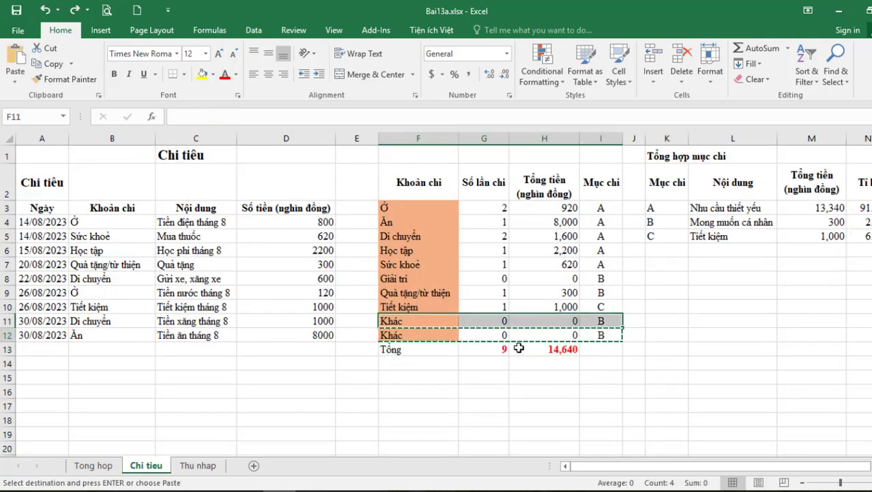
key(ctrl+z)
key(ctrl+z)
key(ctrl+z)
key(ctrl+z)
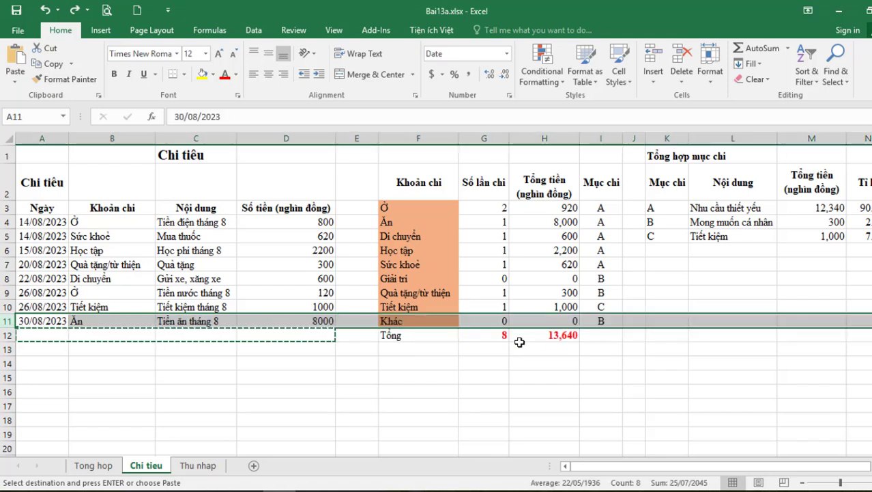
click(347, 400)
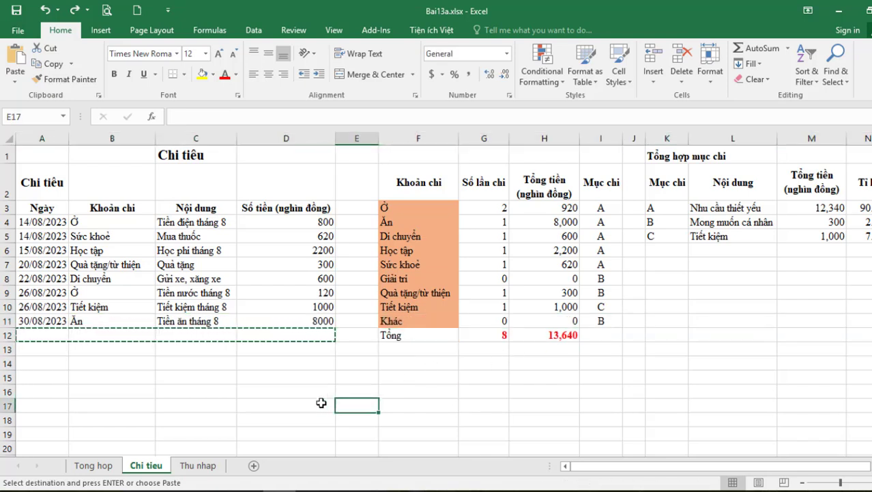
Step: Cancel the pending copy and compare the last expense entry and total H12 in Chi tieu with cell B15 of Tong hop
key(Escape)
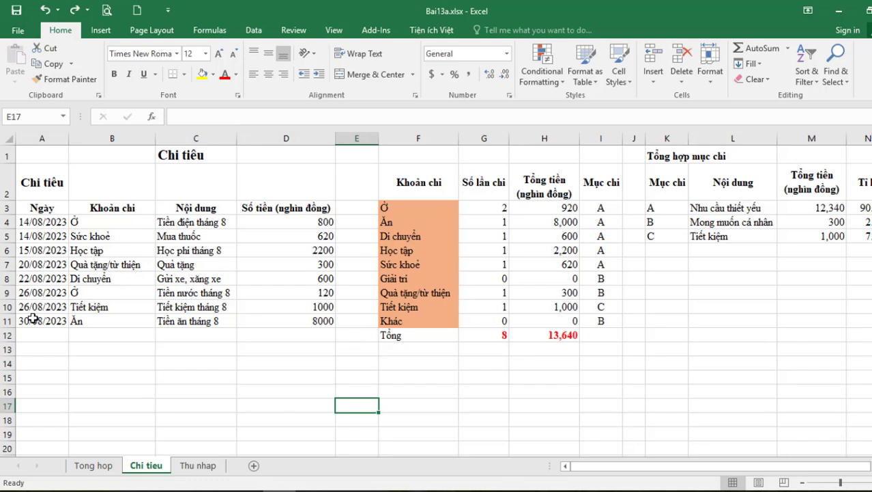
drag(33, 319, 278, 317)
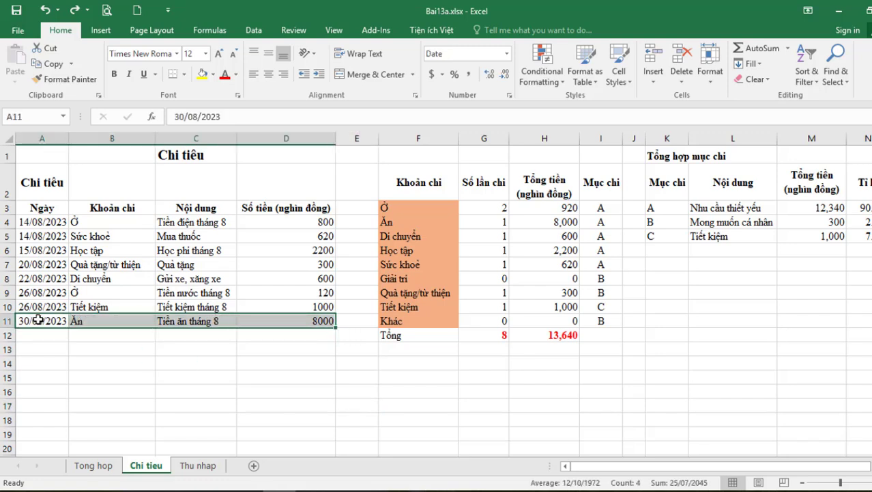
drag(37, 318, 299, 322)
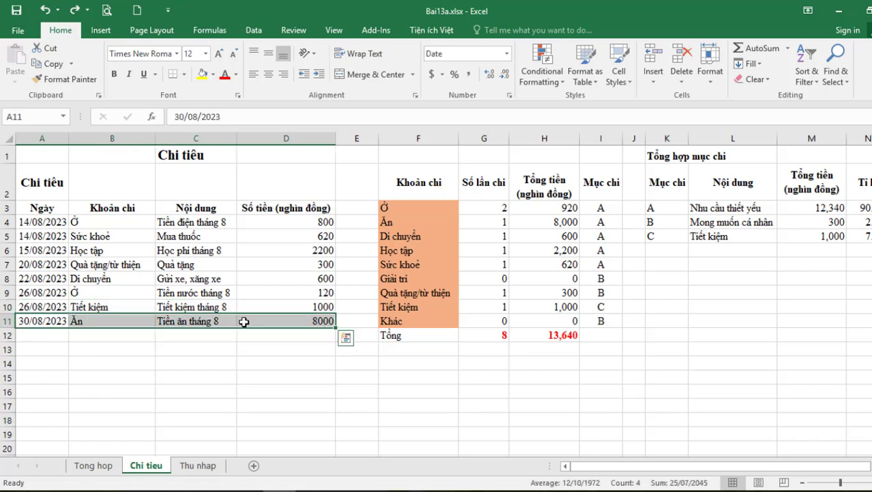
click(561, 335)
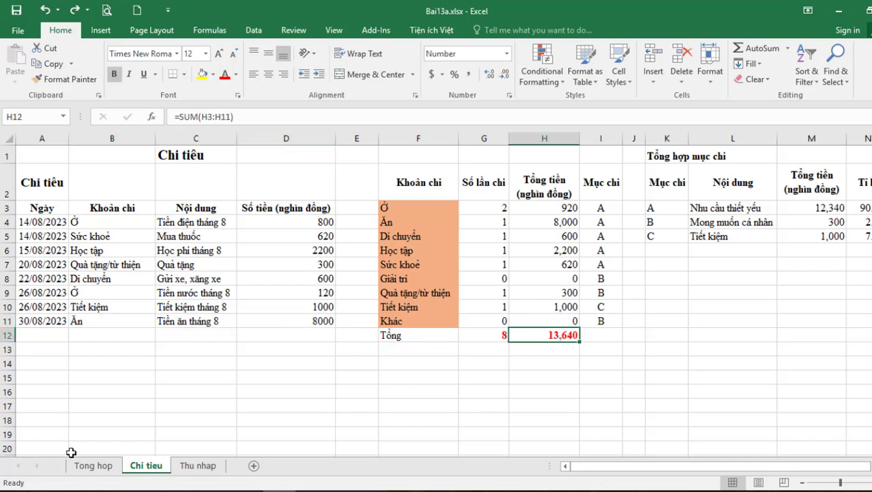
click(94, 467)
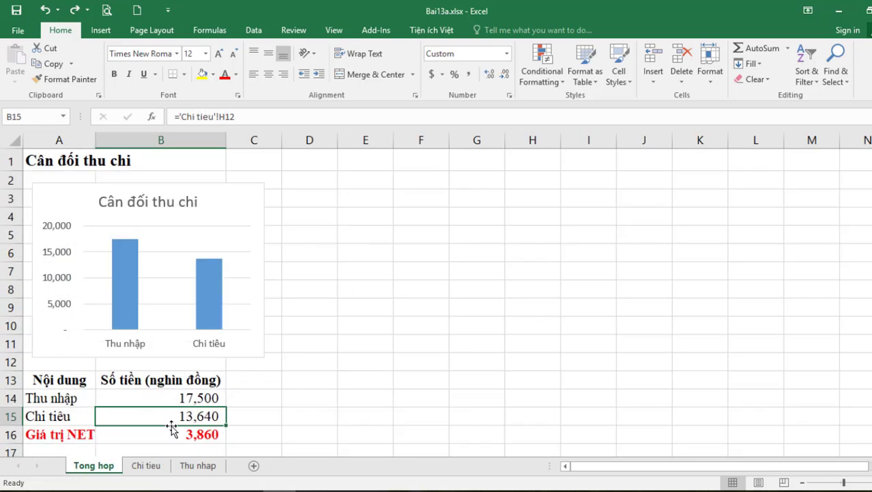
click(148, 467)
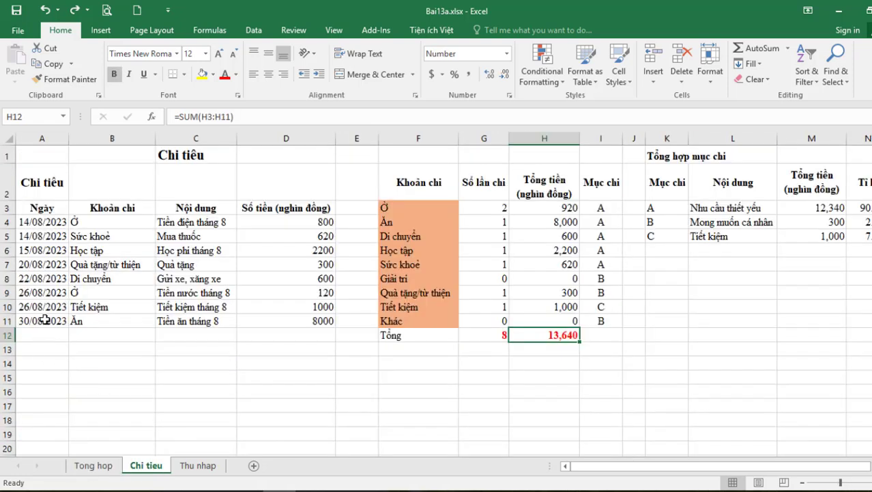
Step: Copy the last expense entry A11:D11 in Chi tieu into row 12 directly below it
drag(44, 320, 326, 327)
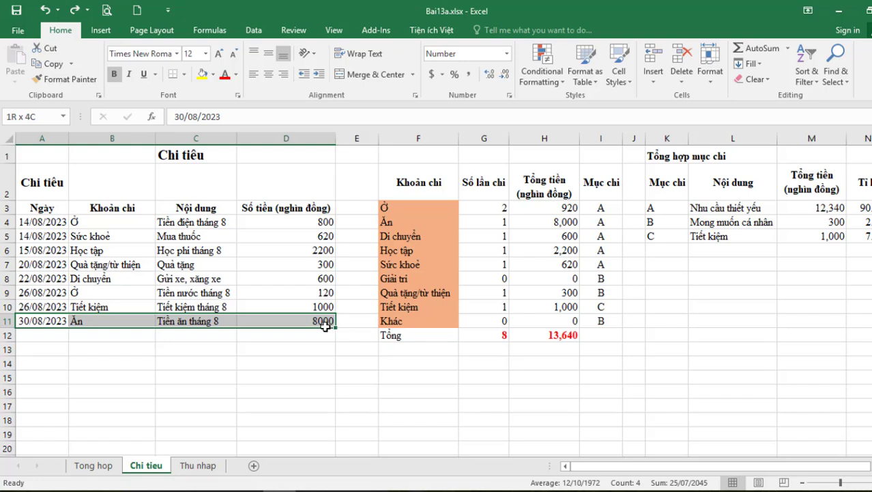
key(ctrl+c)
click(51, 334)
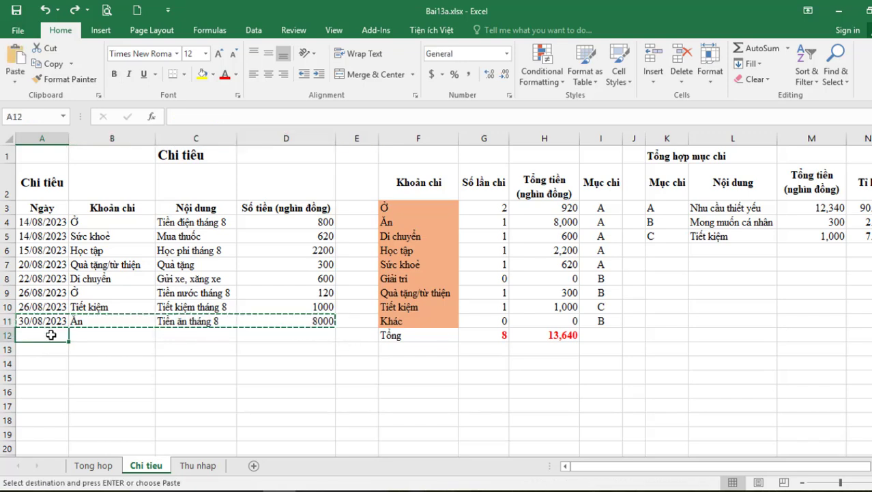
key(ctrl+v)
click(127, 365)
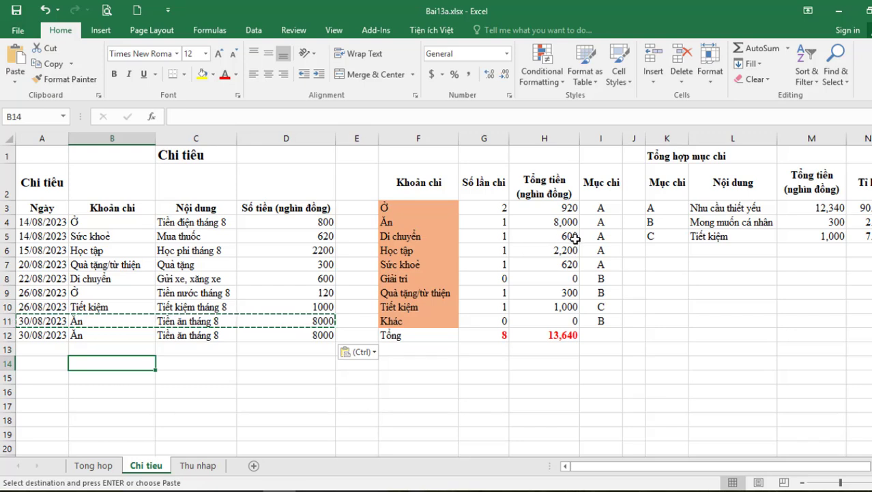
Step: Set the new row 12 entry's category to Di chuyển and its description to Tiền xăng tháng 8
click(88, 340)
click(161, 338)
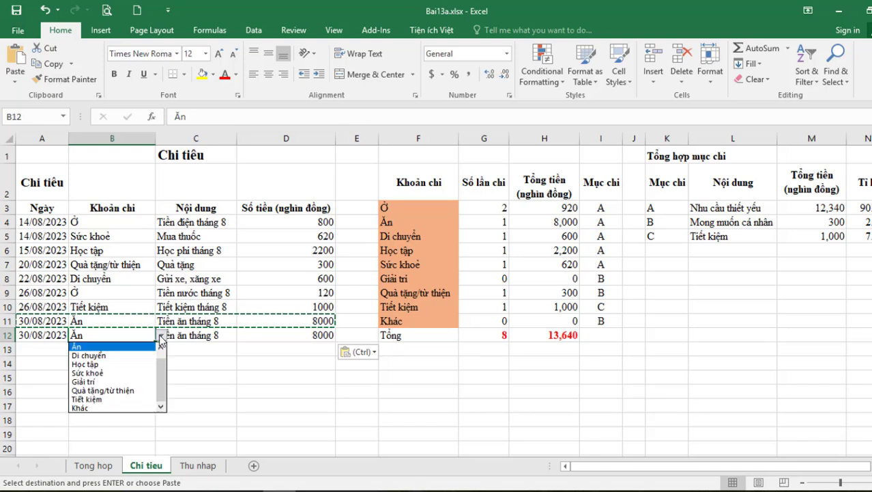
click(88, 355)
click(189, 335)
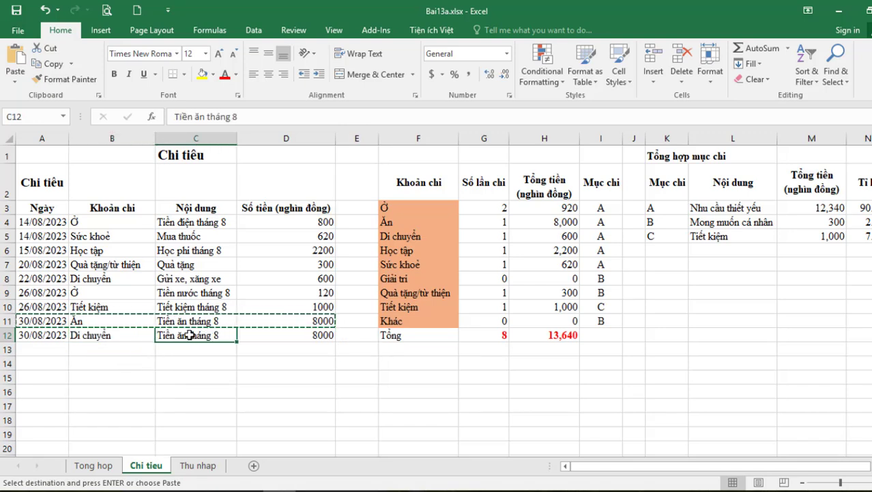
double_click(220, 335)
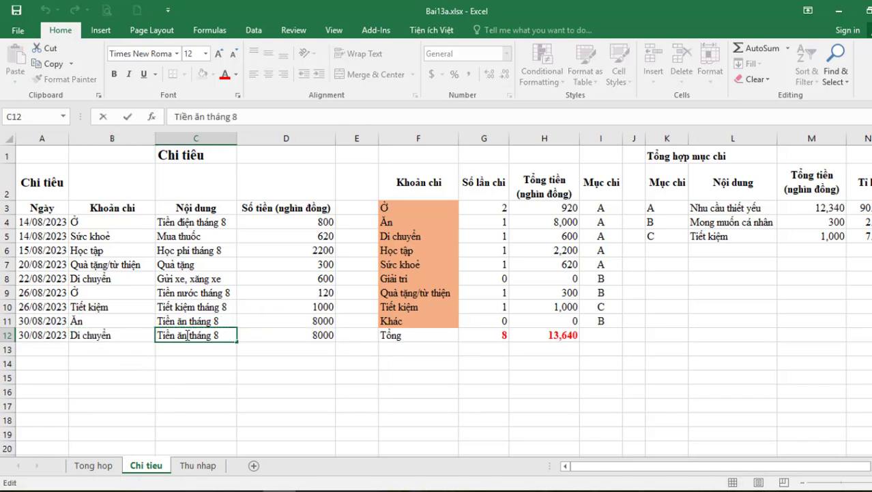
key(BackSpace)
key(BackSpace)
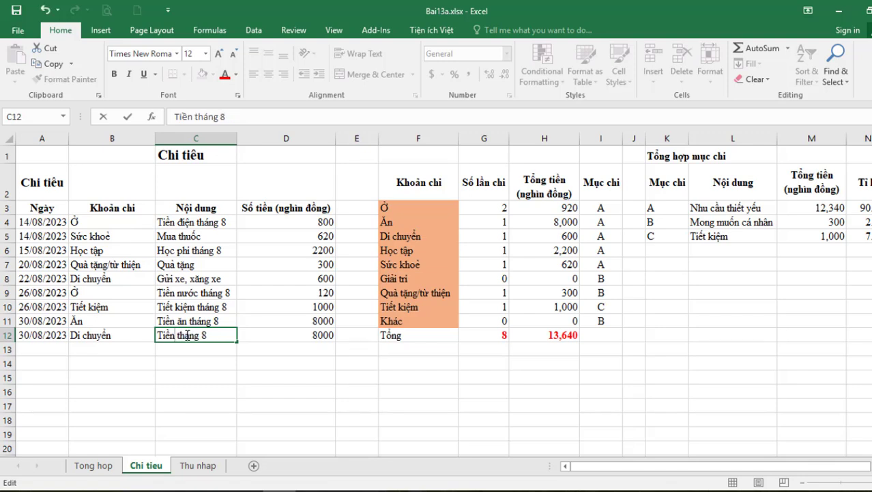
text(xăng)
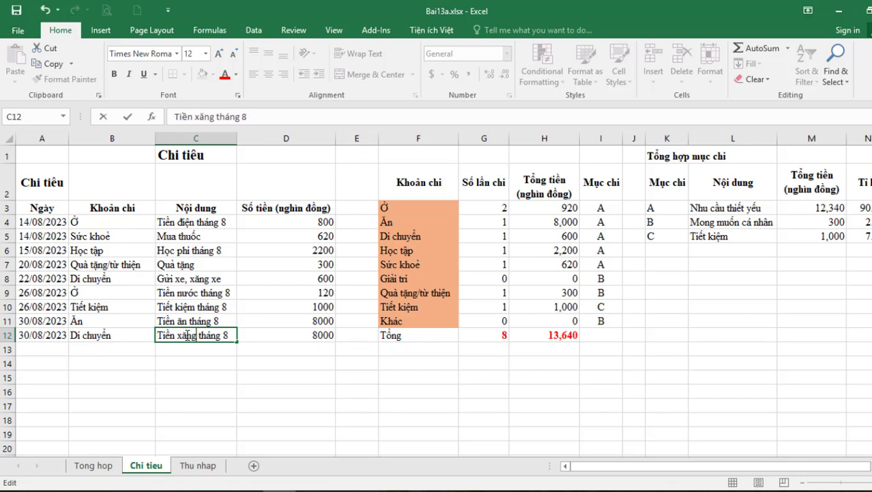
Step: Set the amount of the new expense entry in D12 to 800
click(298, 338)
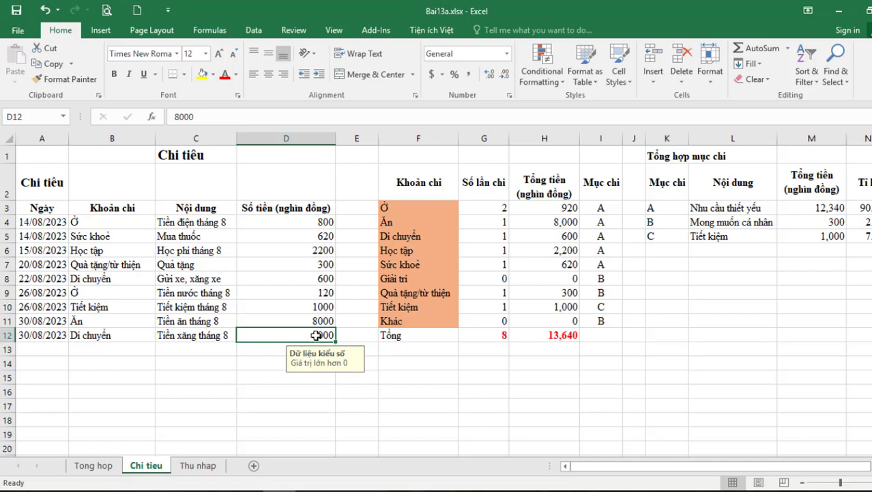
text(8)
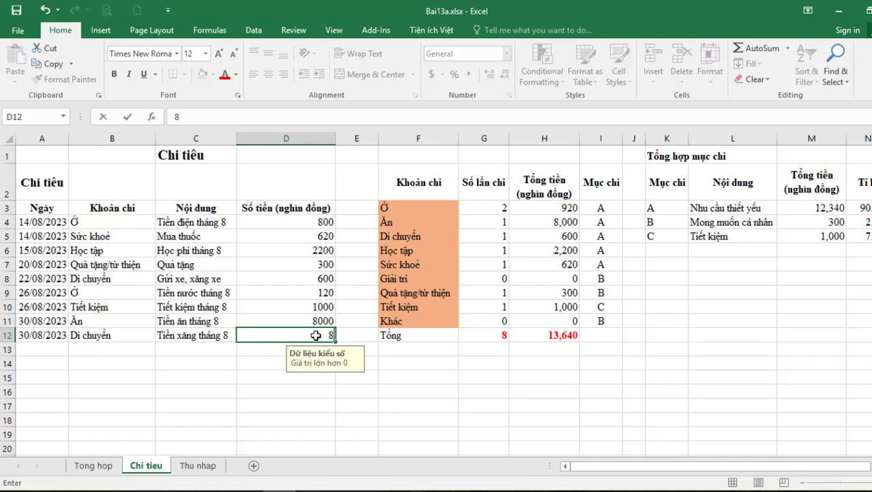
text(00)
key(Return)
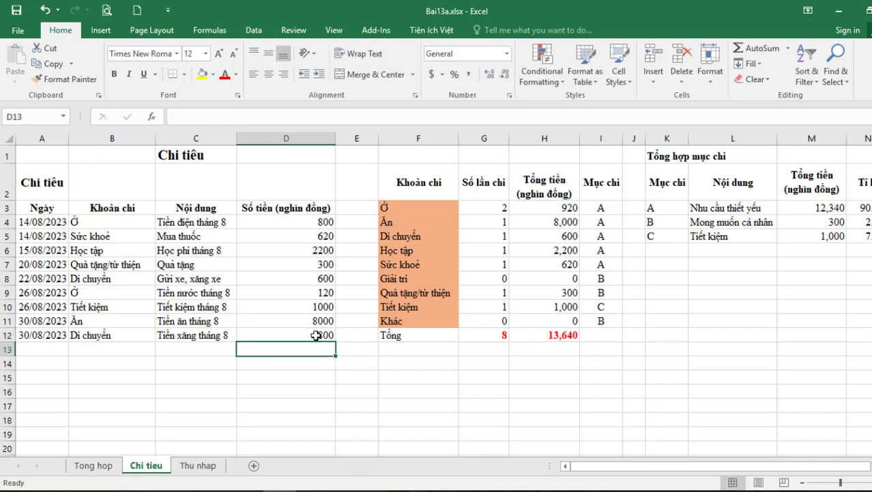
Step: Check the count formulas and extend the COUNTIF range in G3 to $B$4:$B$12 so it includes the new entry
click(499, 334)
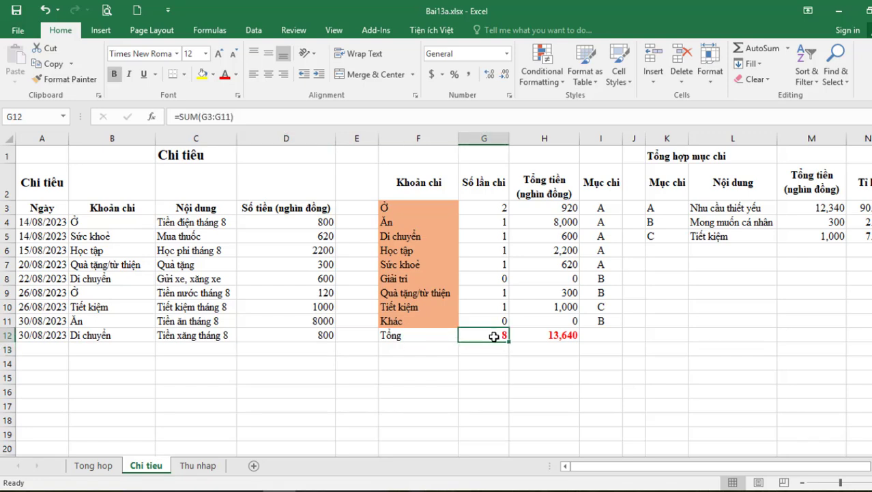
click(488, 207)
click(487, 226)
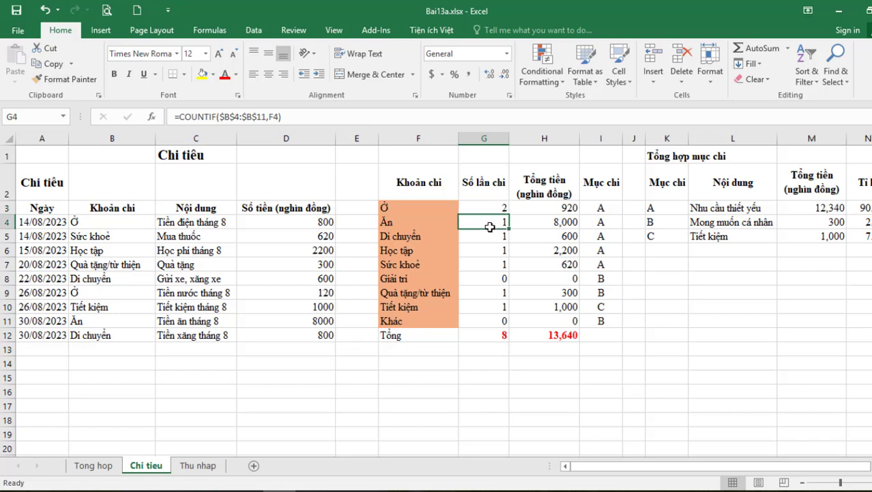
double_click(499, 210)
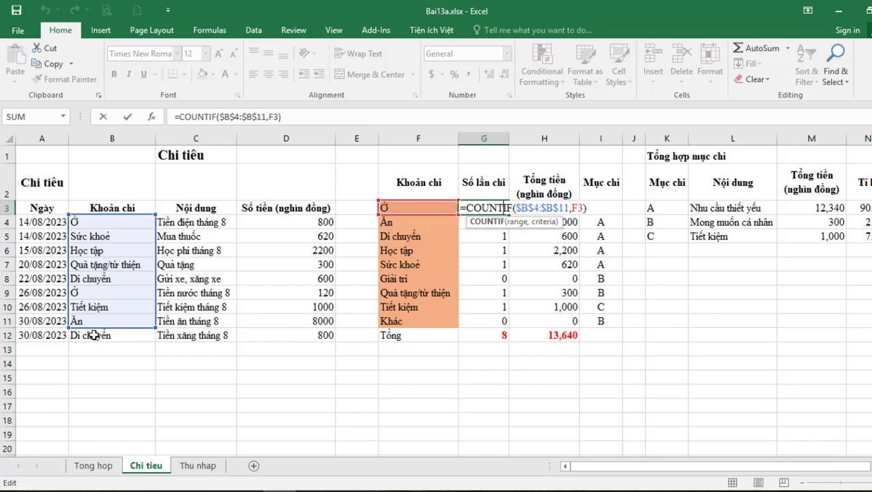
click(557, 208)
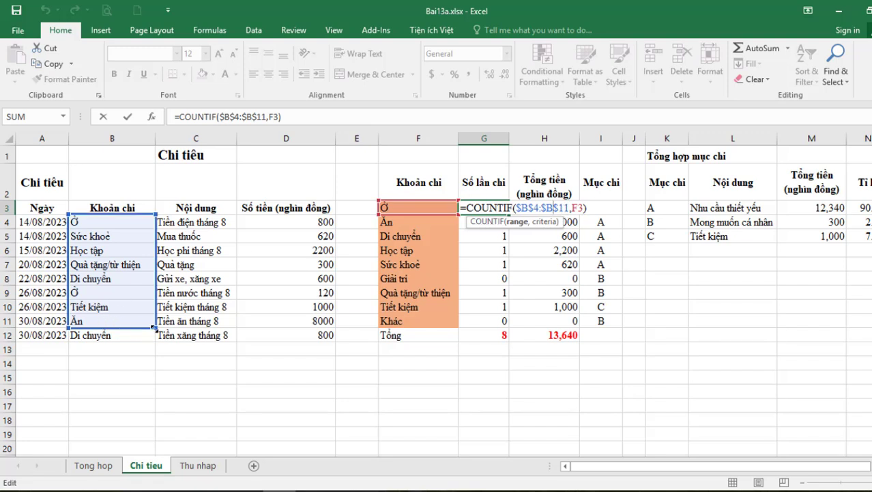
drag(152, 328, 153, 341)
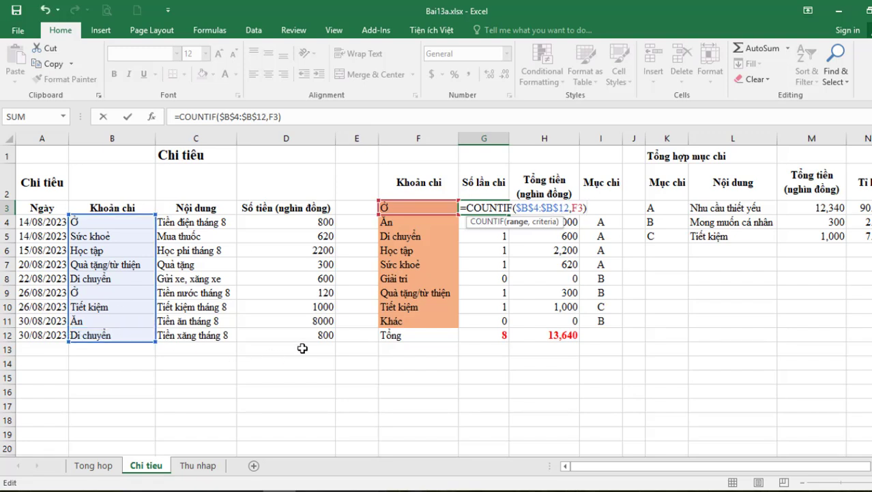
key(Return)
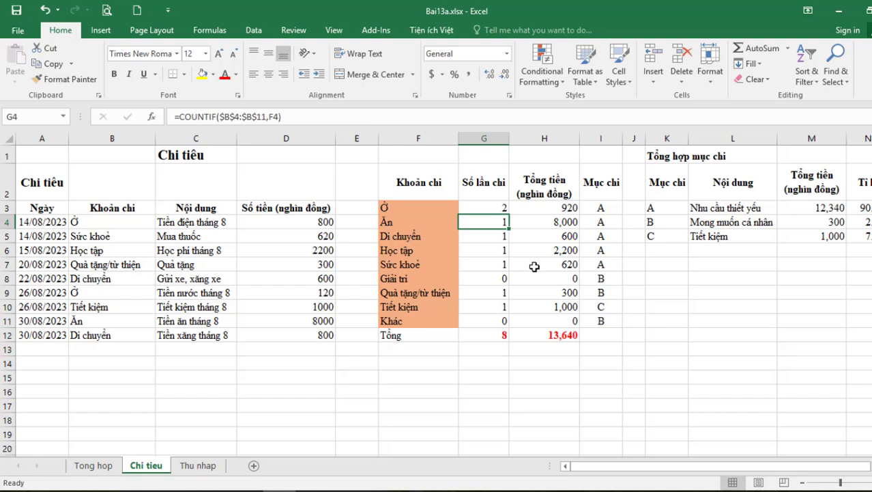
Step: Fill the updated COUNTIF formula from G3 down to G11 and check the Tổng and Di chuyển counts
click(504, 207)
drag(508, 215, 506, 323)
click(495, 335)
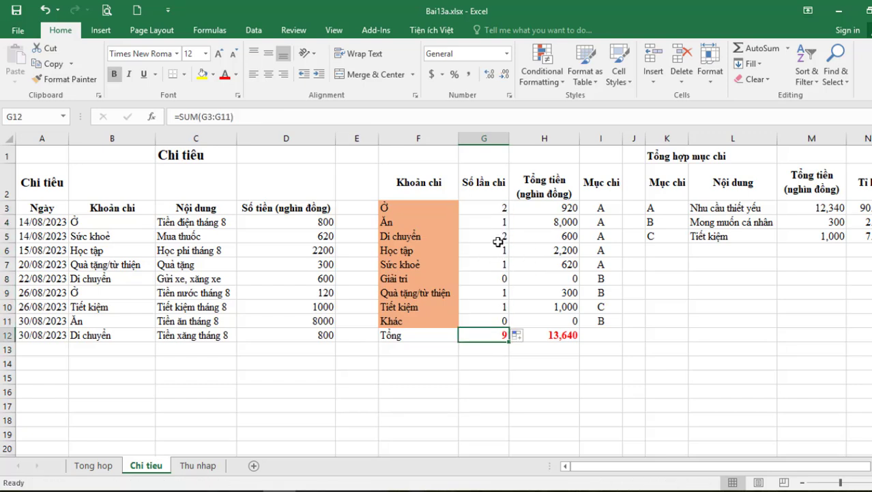
click(500, 234)
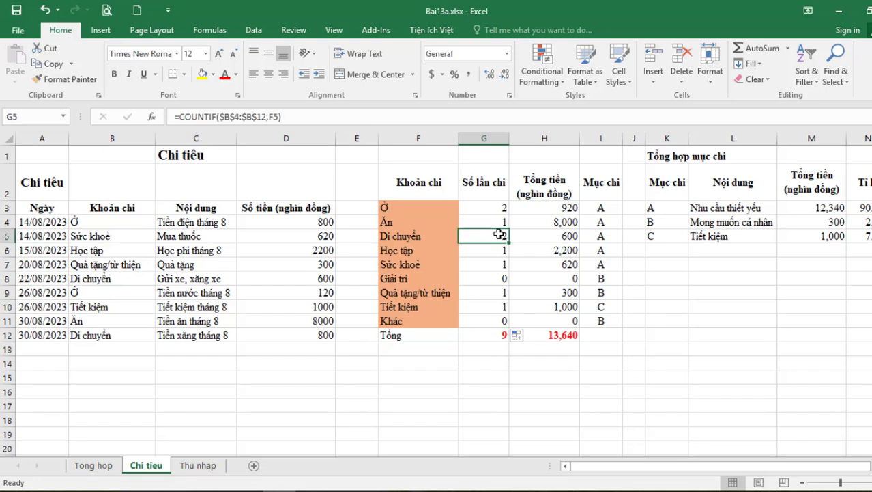
Step: Extend the criteria range of the SUMIF formula in H3 to $B$4:$B$12 and fill it down to H11
double_click(566, 208)
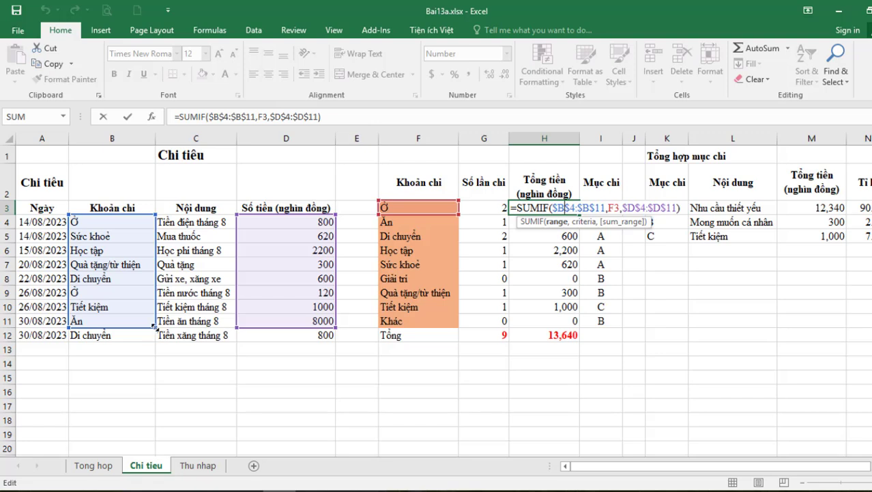
drag(154, 327, 153, 338)
key(Return)
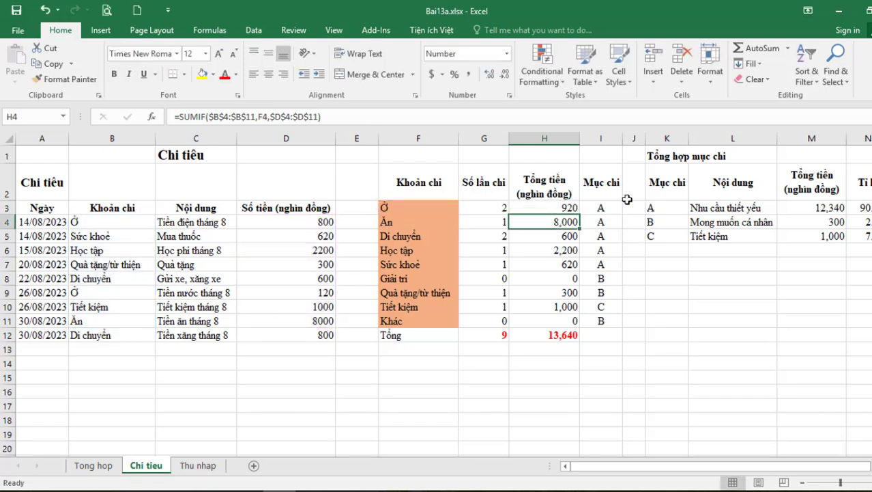
click(572, 207)
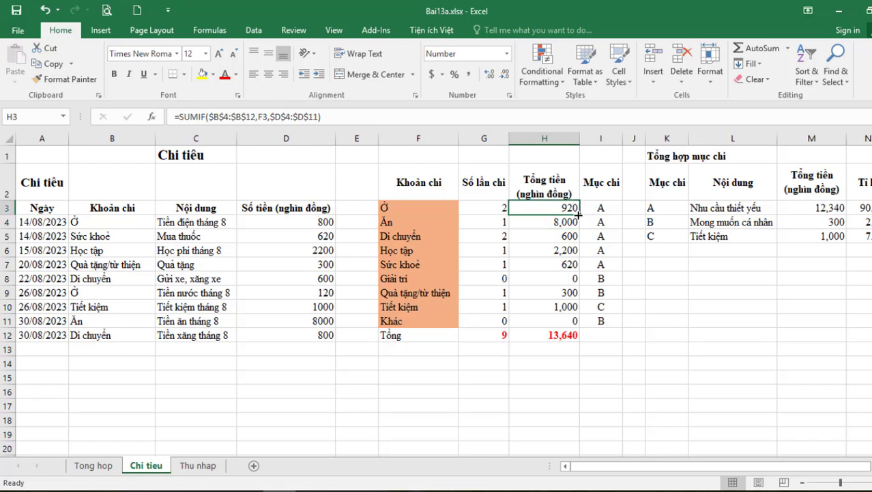
drag(578, 214, 574, 326)
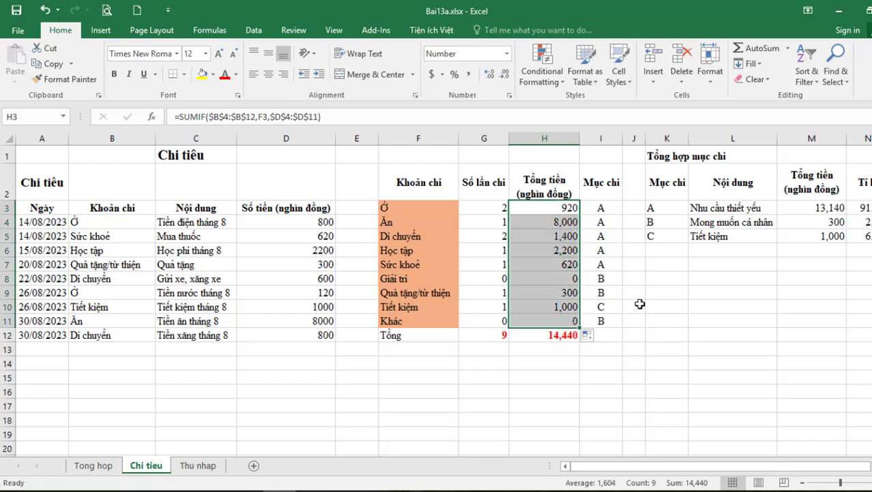
click(560, 334)
drag(664, 466, 642, 472)
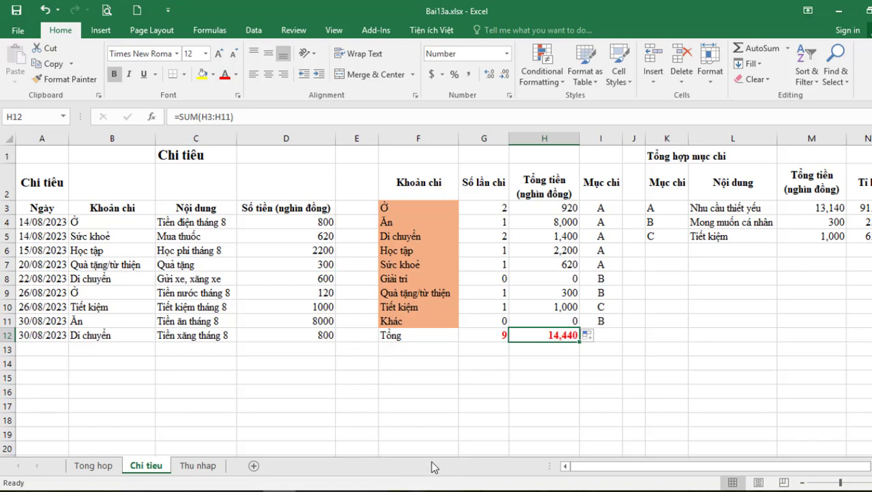
Step: Compare cell B15 of Tong hop with the Chi tieu total in H12, and highlight H12 with a yellow fill
click(93, 466)
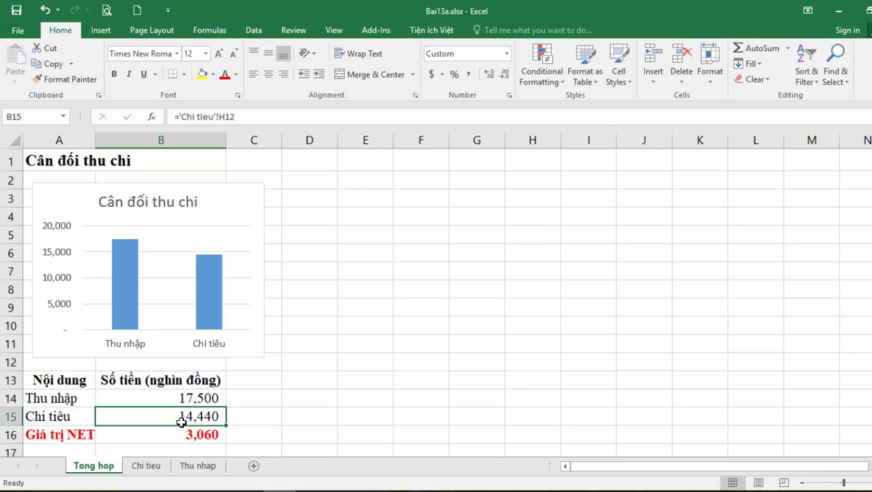
click(146, 466)
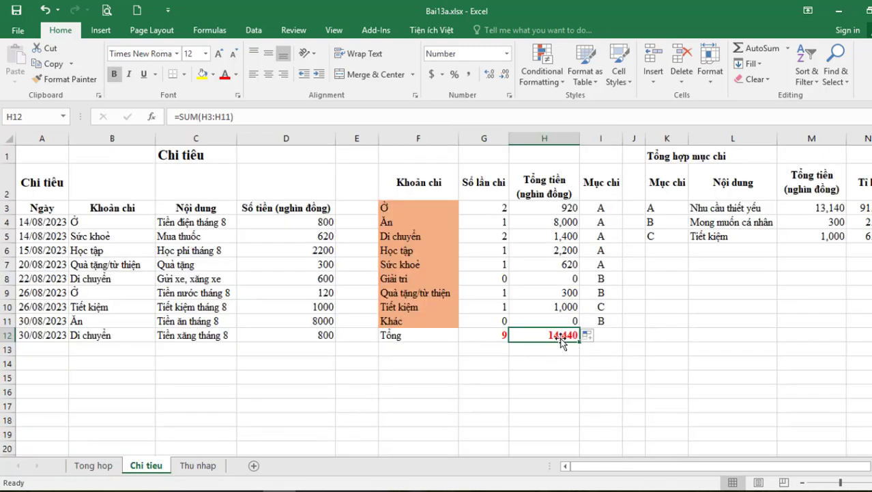
click(203, 73)
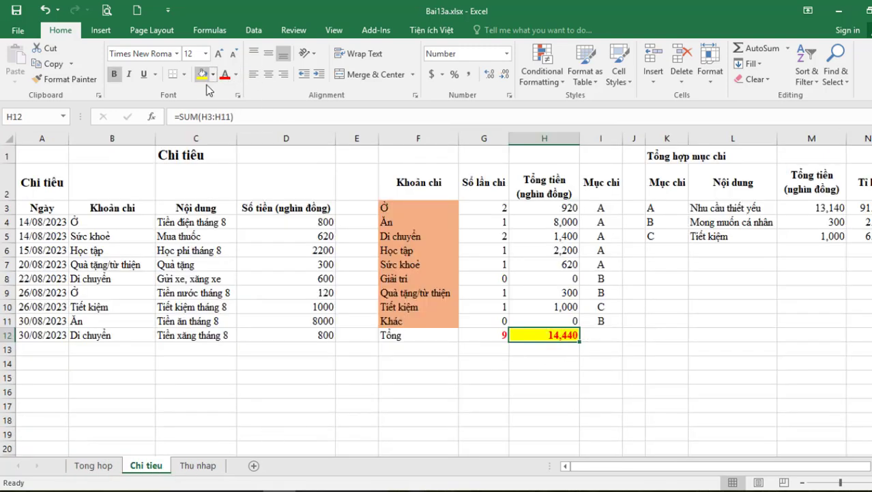
click(544, 347)
click(553, 333)
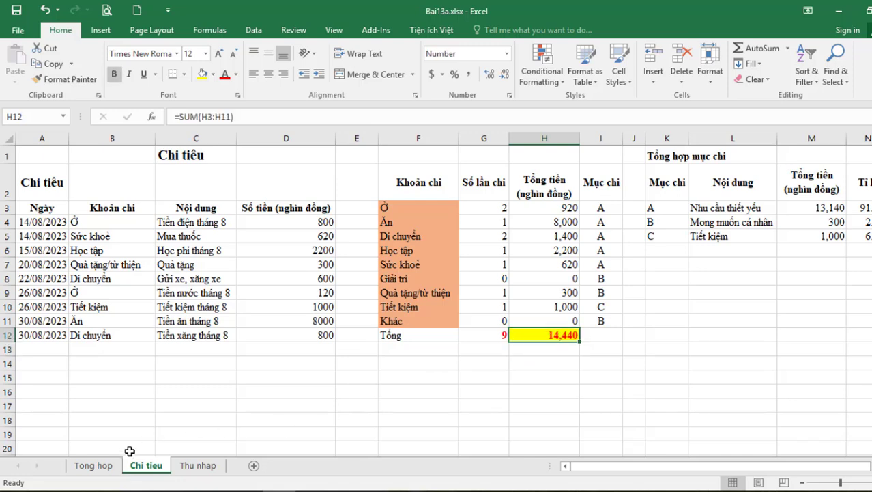
click(103, 467)
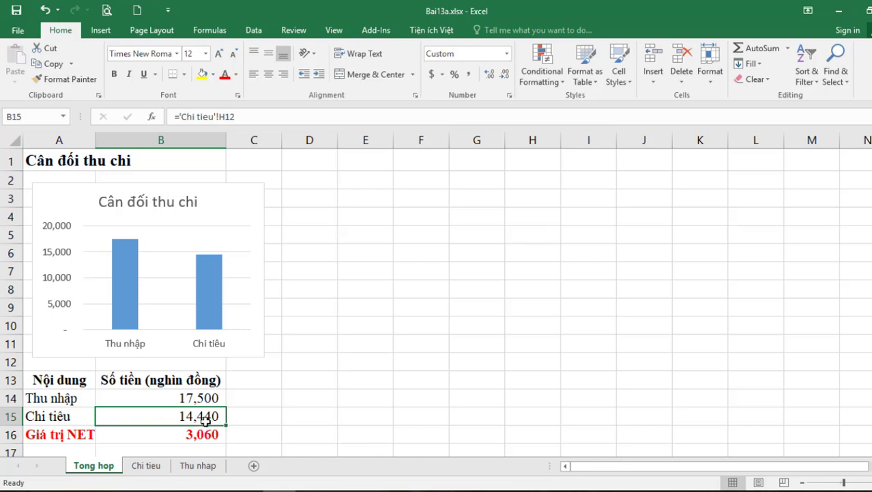
Step: Highlight cell B15 of Tong hop with a yellow fill and review the row 12 expense entry and H12 total in Chi tieu
click(202, 74)
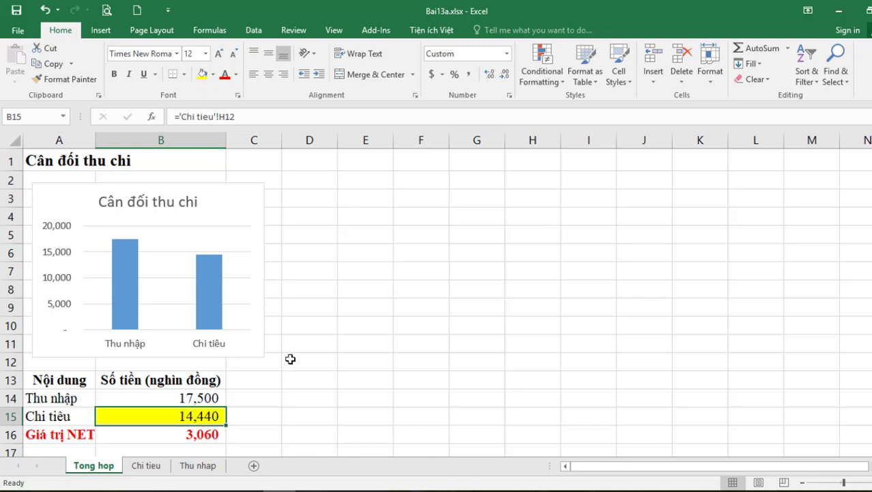
click(161, 466)
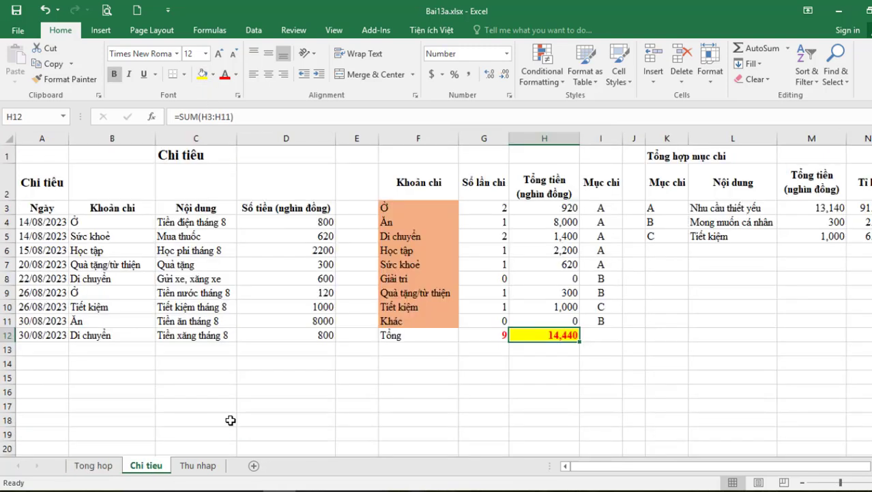
click(113, 317)
click(63, 334)
click(189, 347)
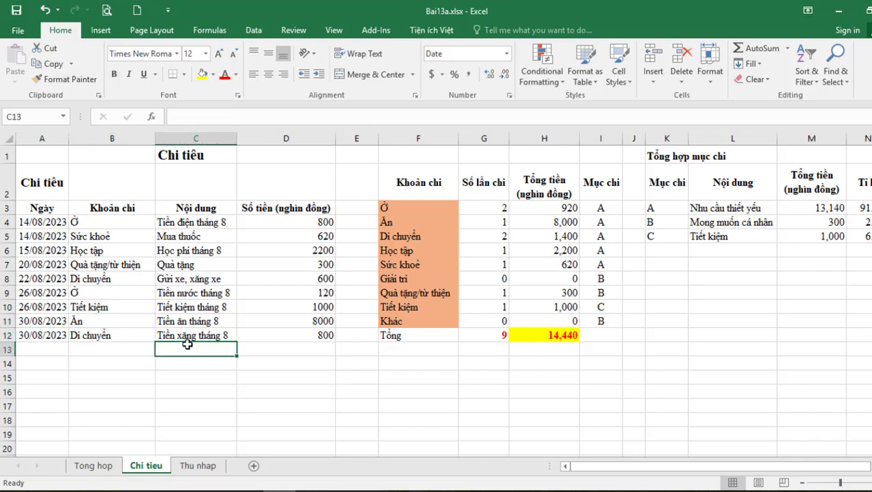
click(193, 335)
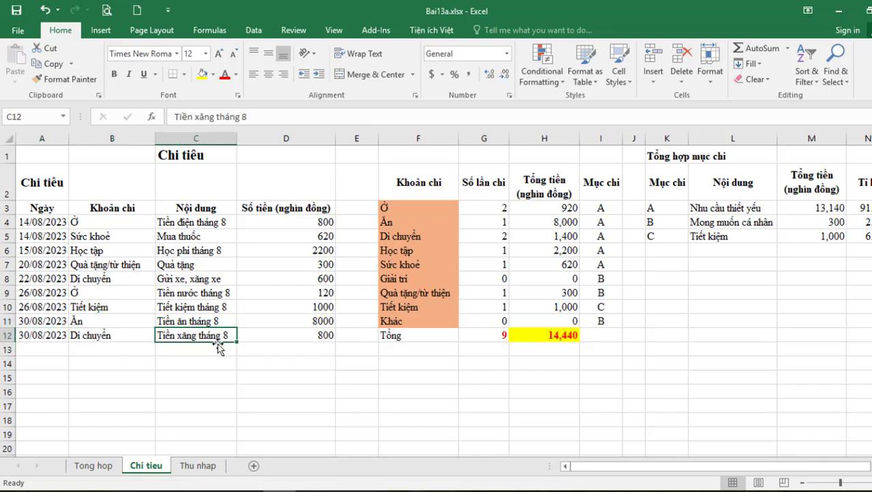
click(559, 337)
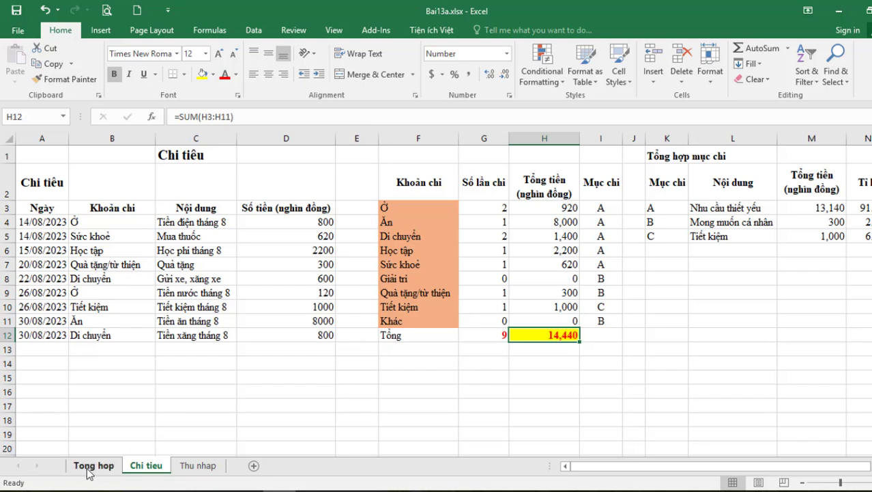
Step: Compare the Chi tieu total in H12 with the linked expense amount in B15 of Tong hop
click(287, 401)
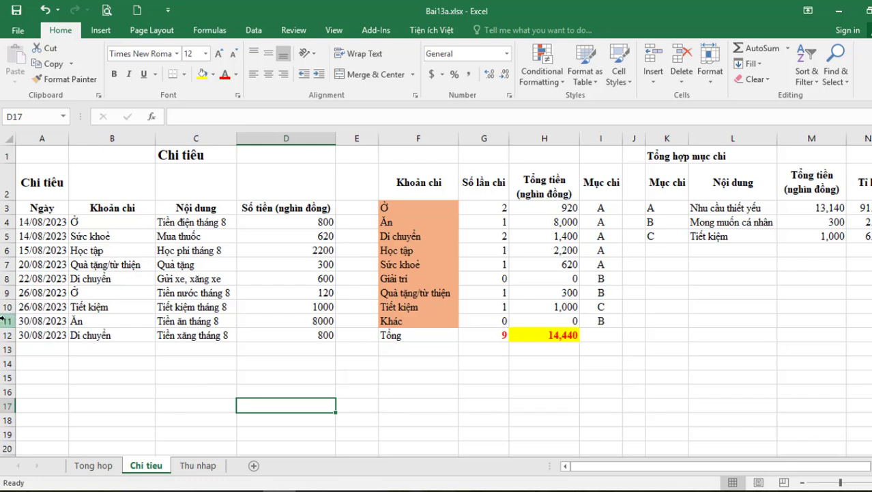
click(561, 333)
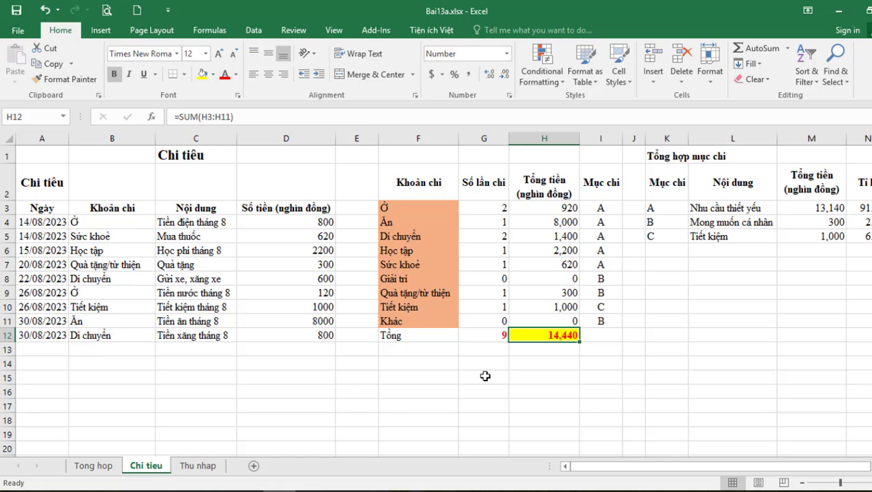
click(115, 471)
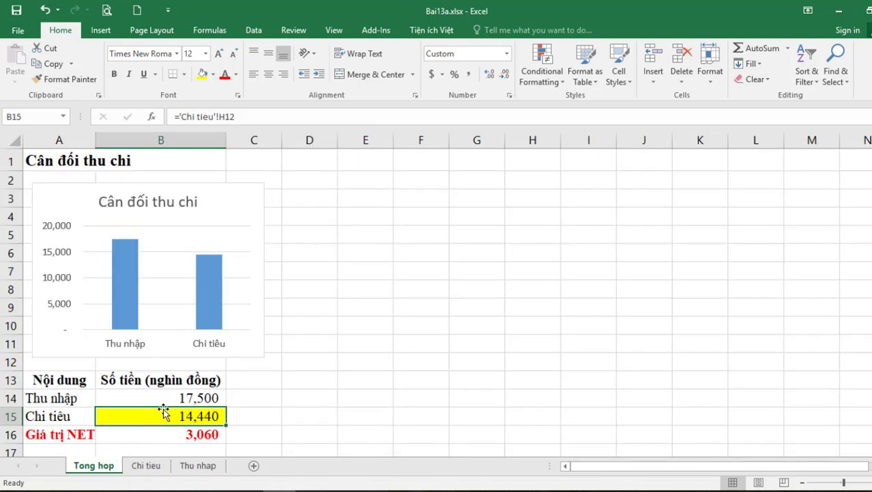
click(155, 469)
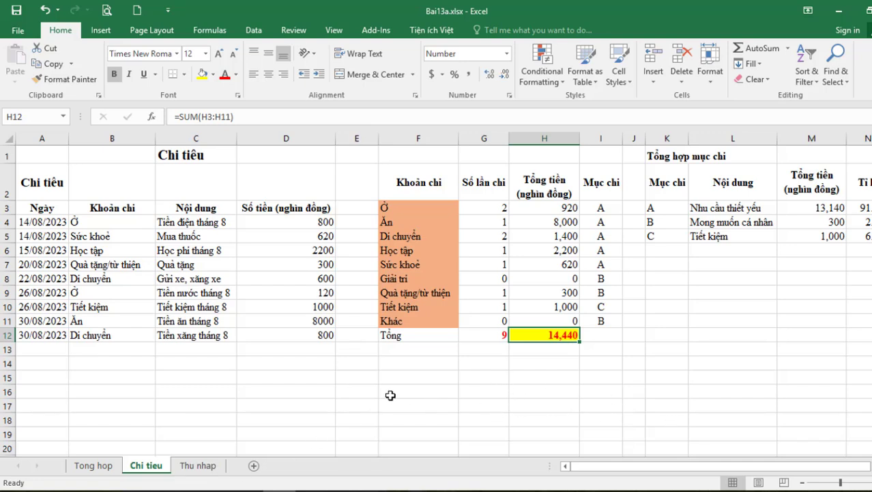
Step: Inspect the COUNTIF formula in G3 and the SUMIF formula in H3 of Chi tieu
drag(86, 350, 205, 418)
click(482, 207)
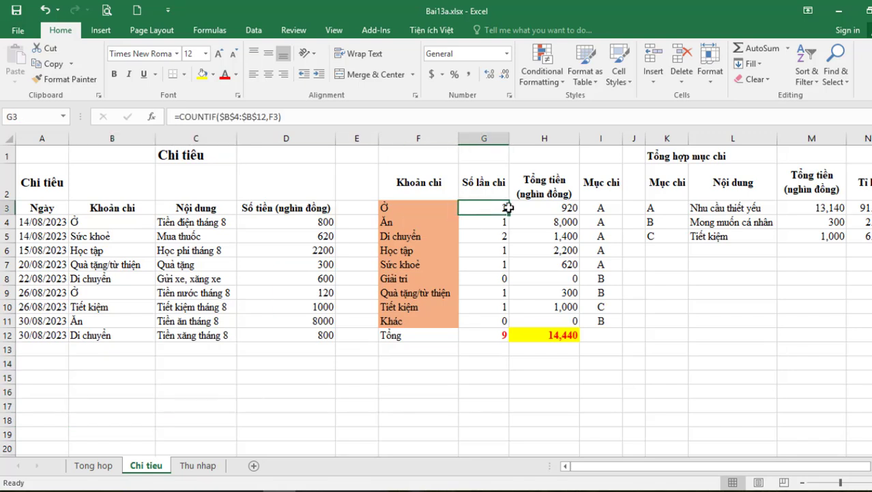
click(538, 207)
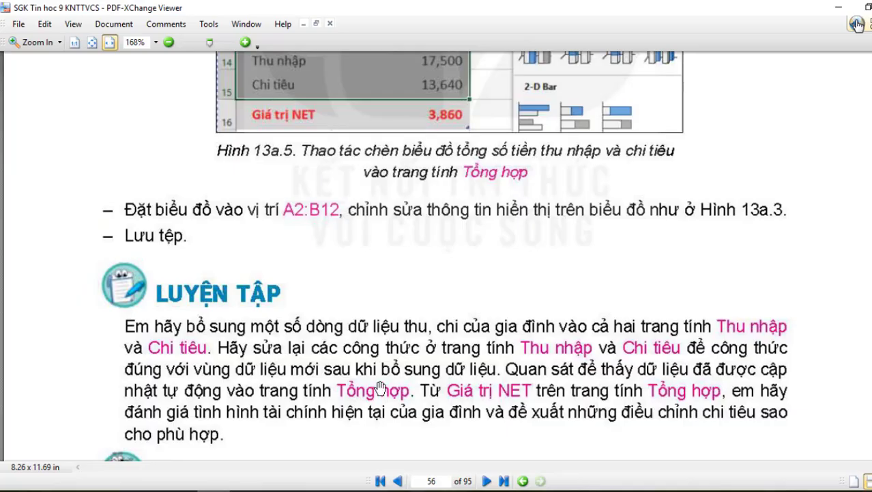
Step: Read the Luyện tập and Vận dụng exercises in the textbook PDF in PDF-XChange Viewer, referring back to the Chi tieu sheet in Excel
scroll(382, 386, down, 3)
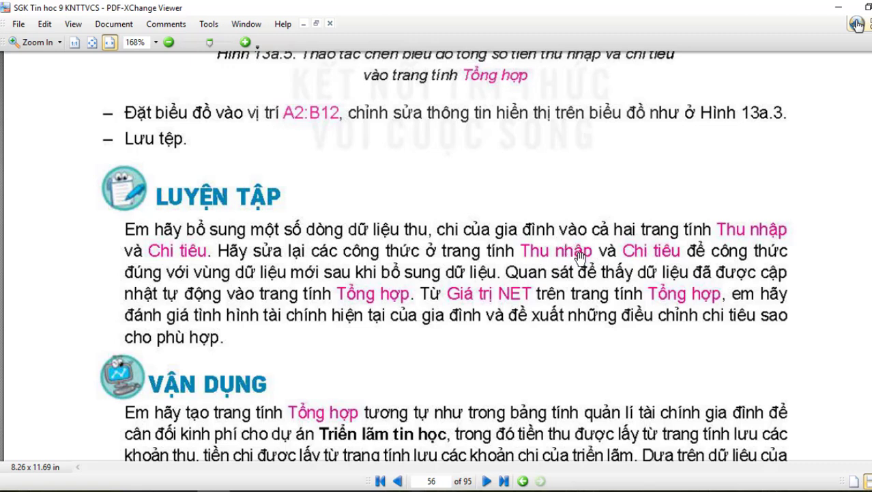
scroll(572, 250, down, 5)
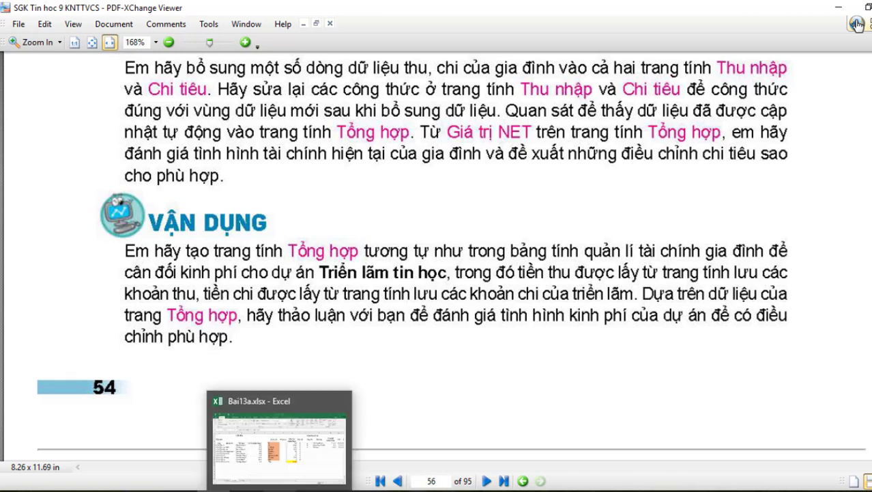
click(279, 490)
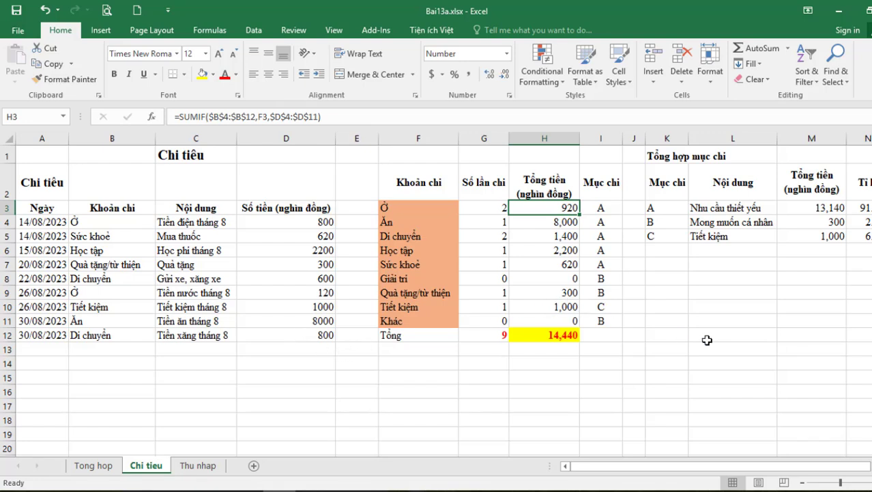
click(50, 362)
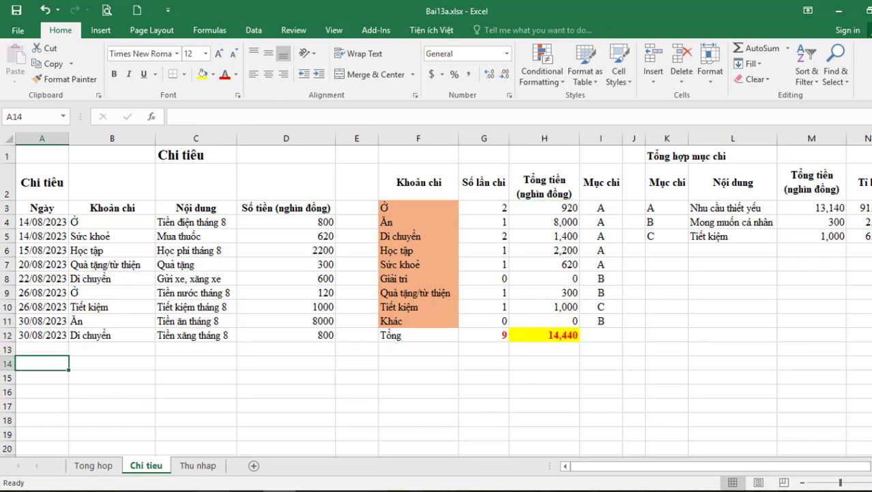
key(alt+Tab)
scroll(406, 363, up, 5)
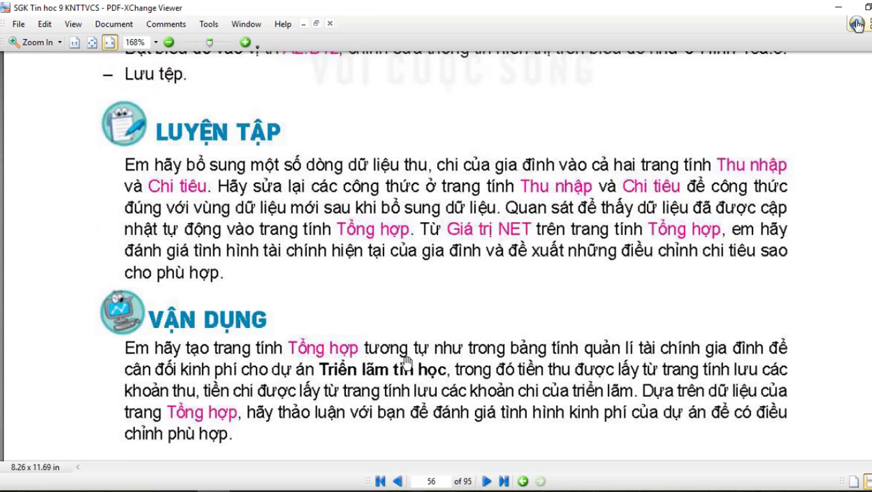